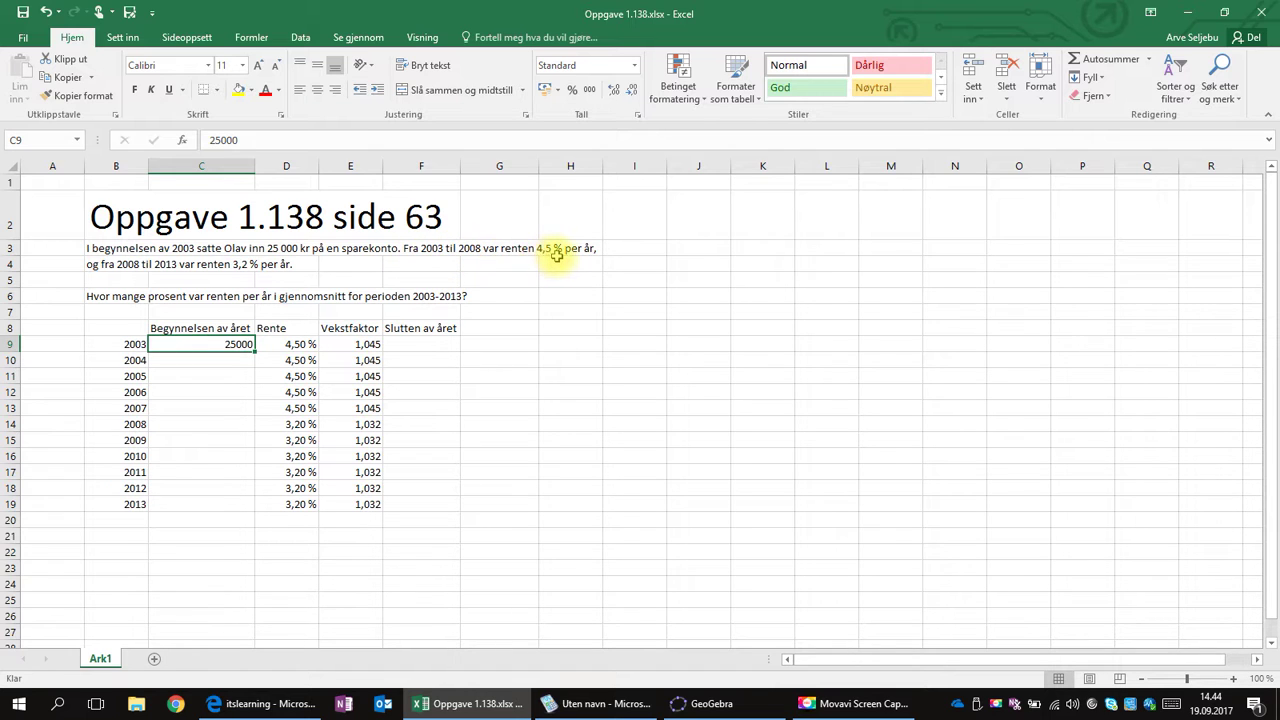
Step: Examine the years and interest rates for 2003–2007 and 2008–2013, including the final row for 2013
left_click(301, 343)
left_click_drag(301, 343, 311, 407)
left_click_drag(118, 343, 133, 411)
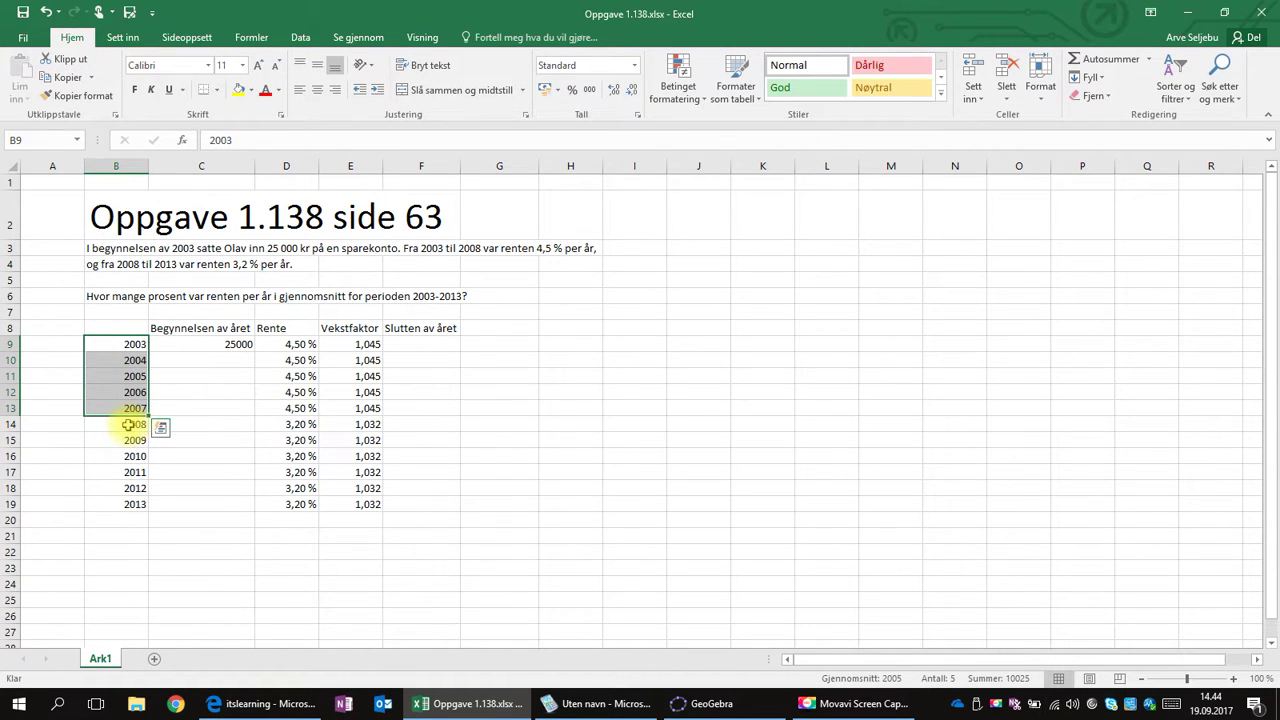
left_click_drag(306, 408, 296, 345)
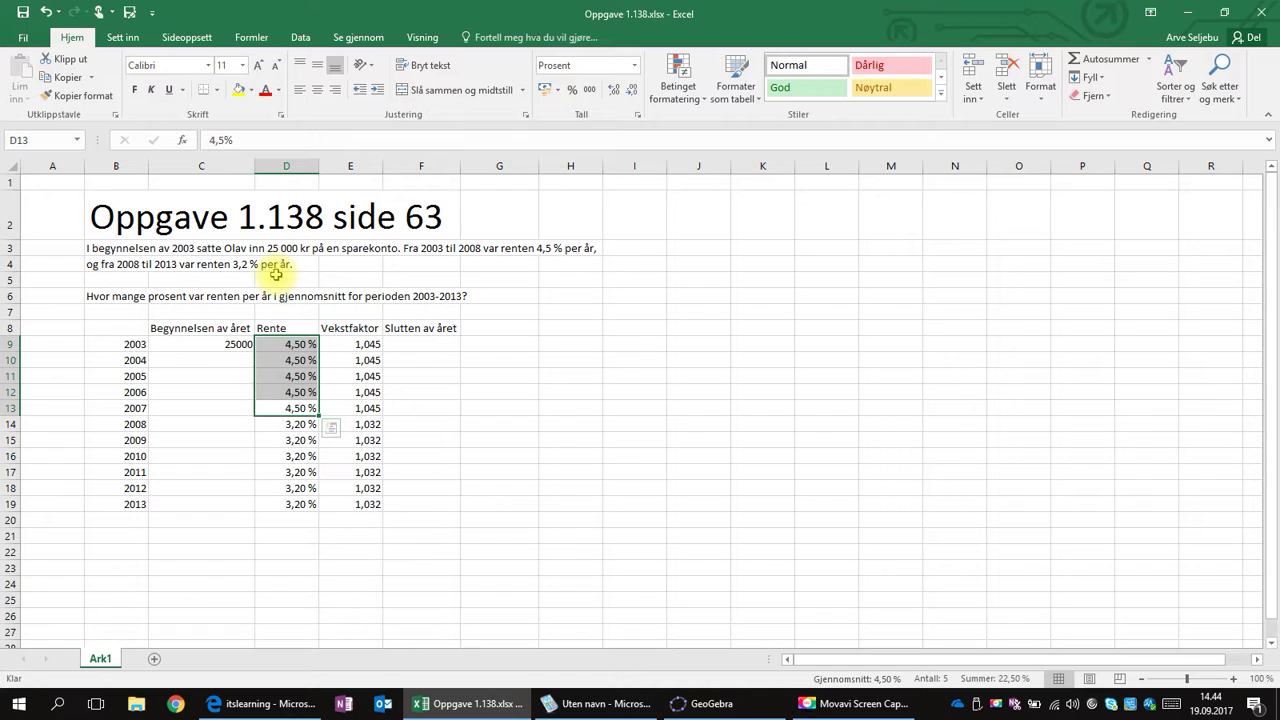
left_click(122, 425)
left_click_drag(128, 425, 138, 508)
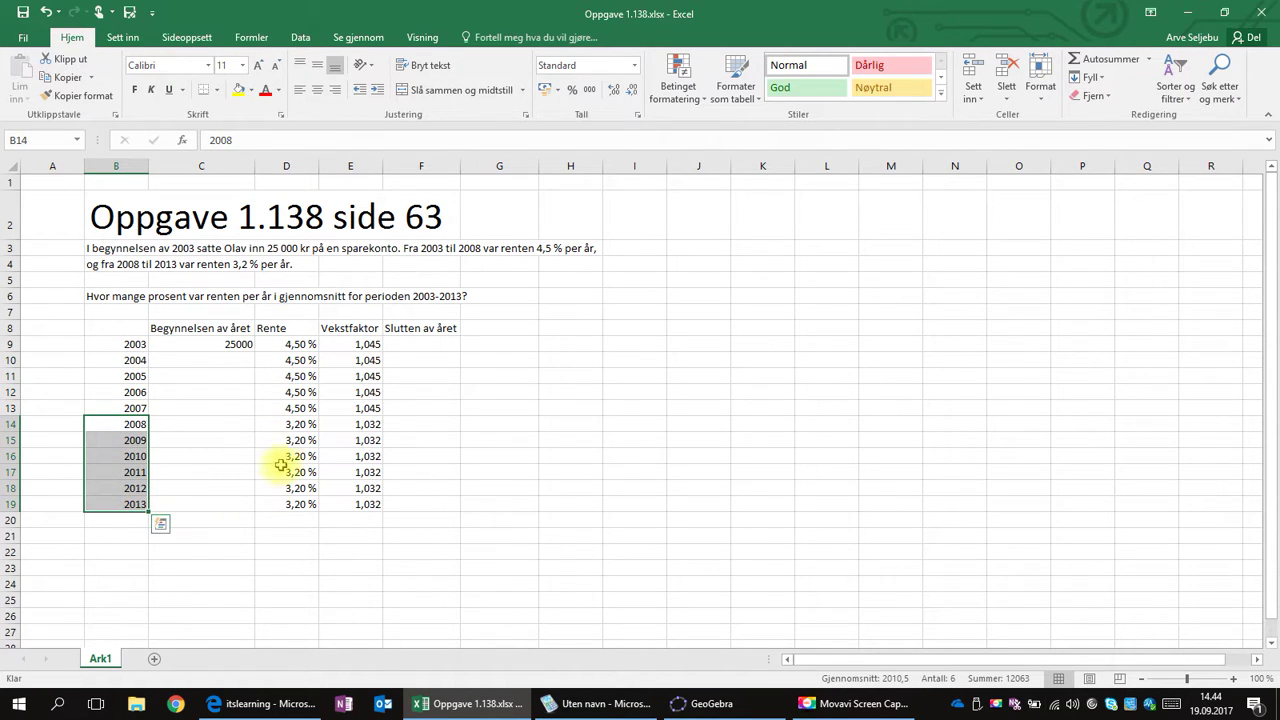
left_click_drag(289, 424, 297, 505)
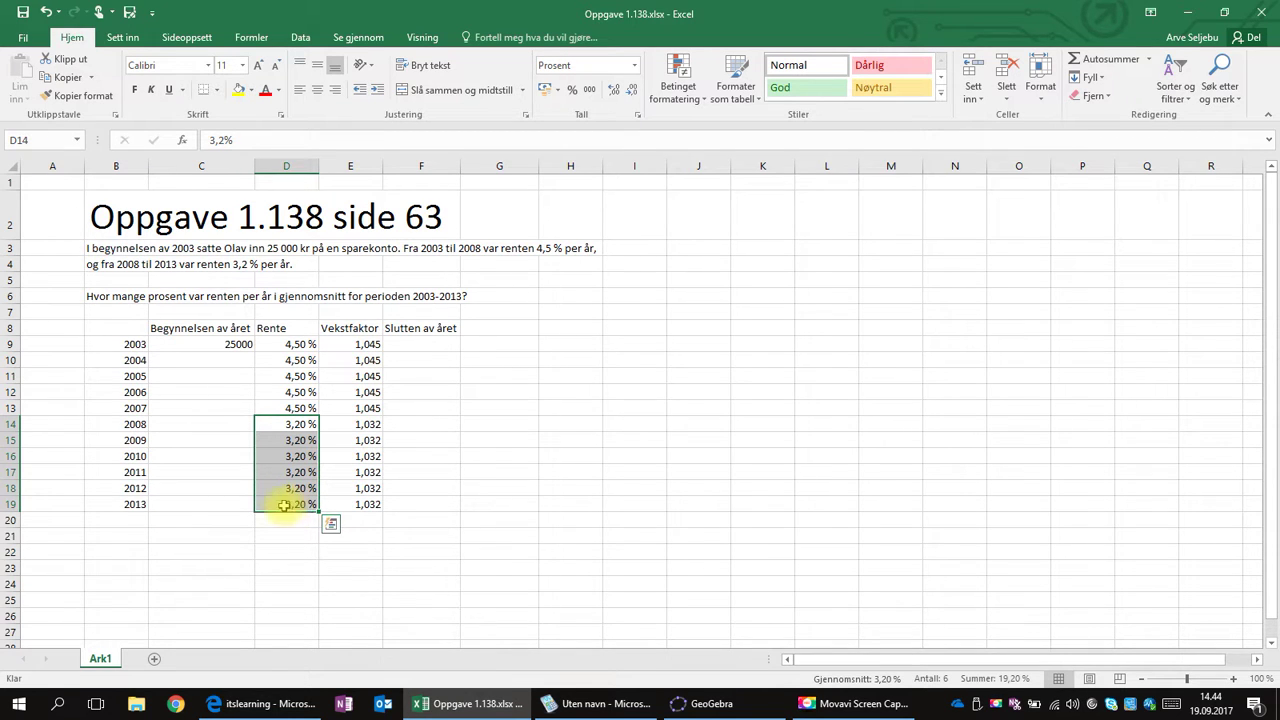
left_click(122, 503)
left_click(40, 504)
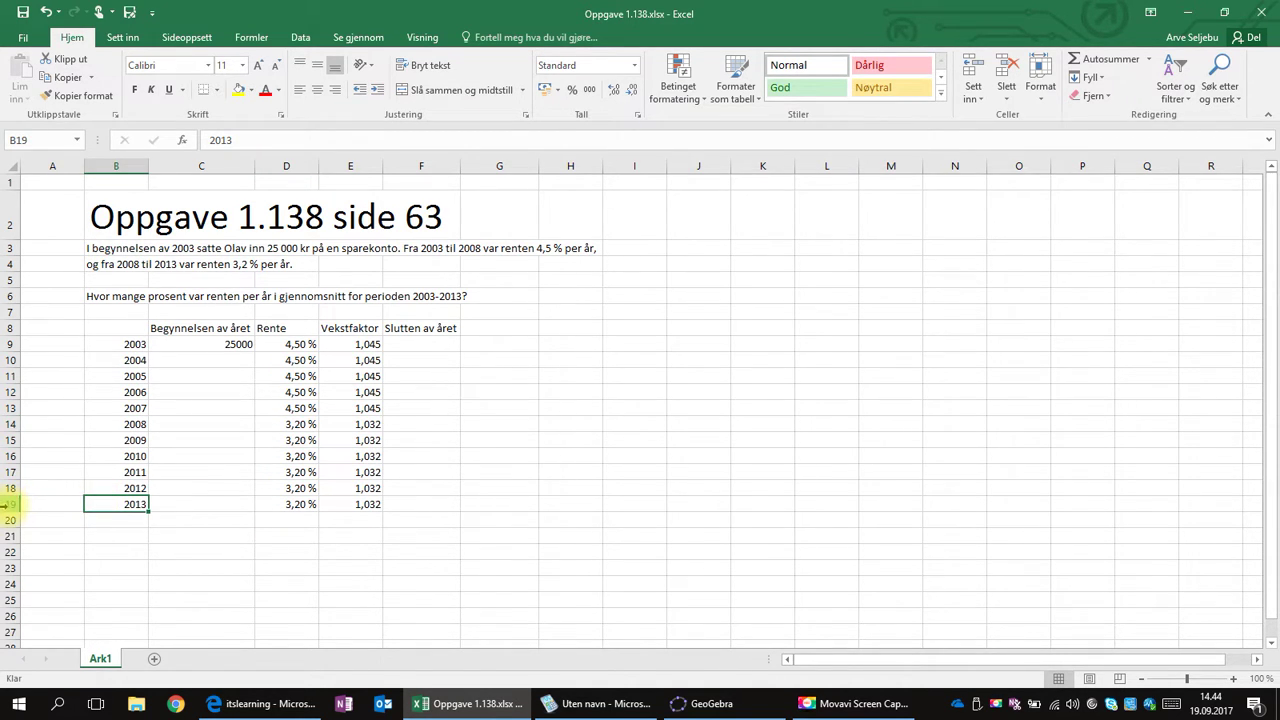
left_click(10, 505)
left_click(214, 503)
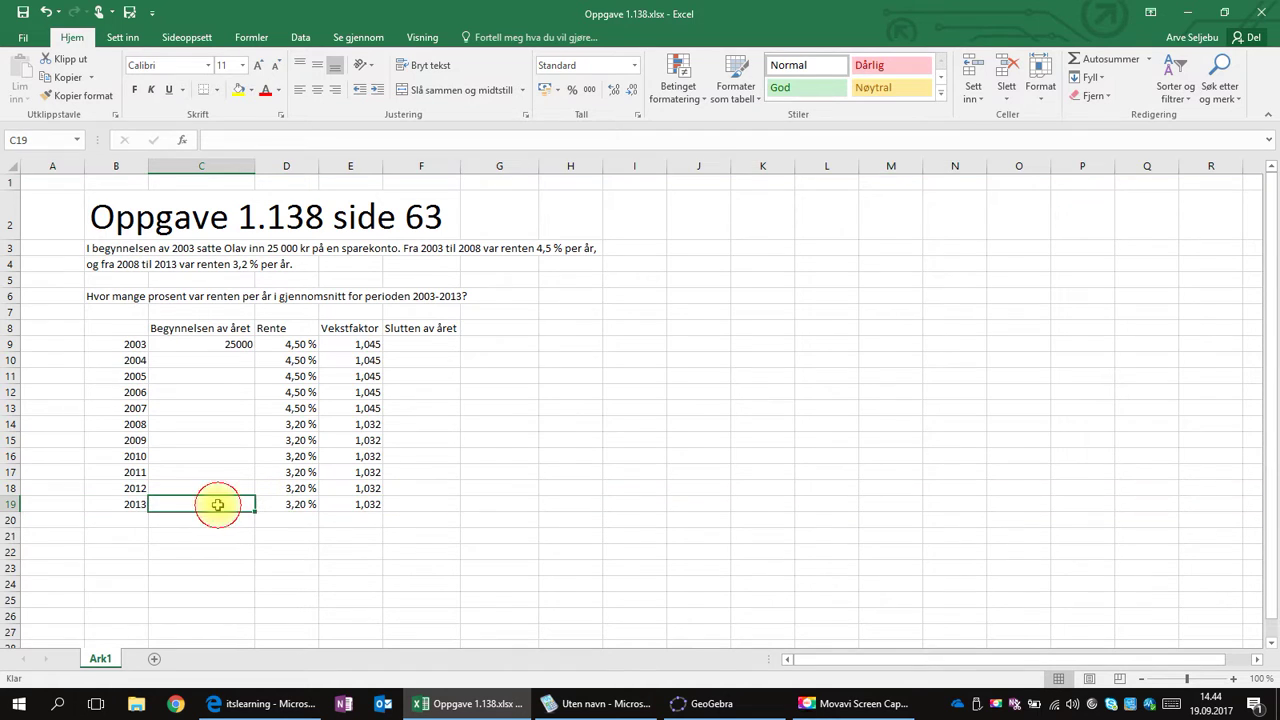
left_click(420, 504)
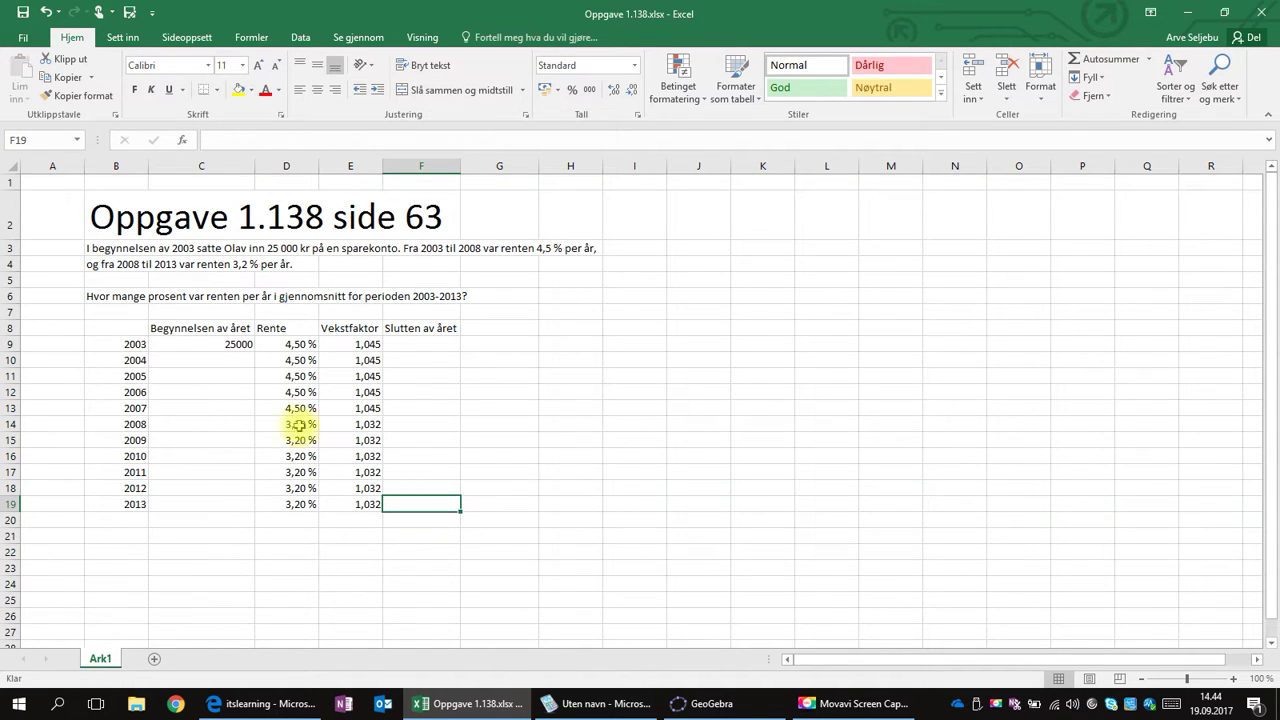
Step: Calculate the 2003 year-end balance in F9 with the formula =C9*E9
left_click(429, 343)
type("=")
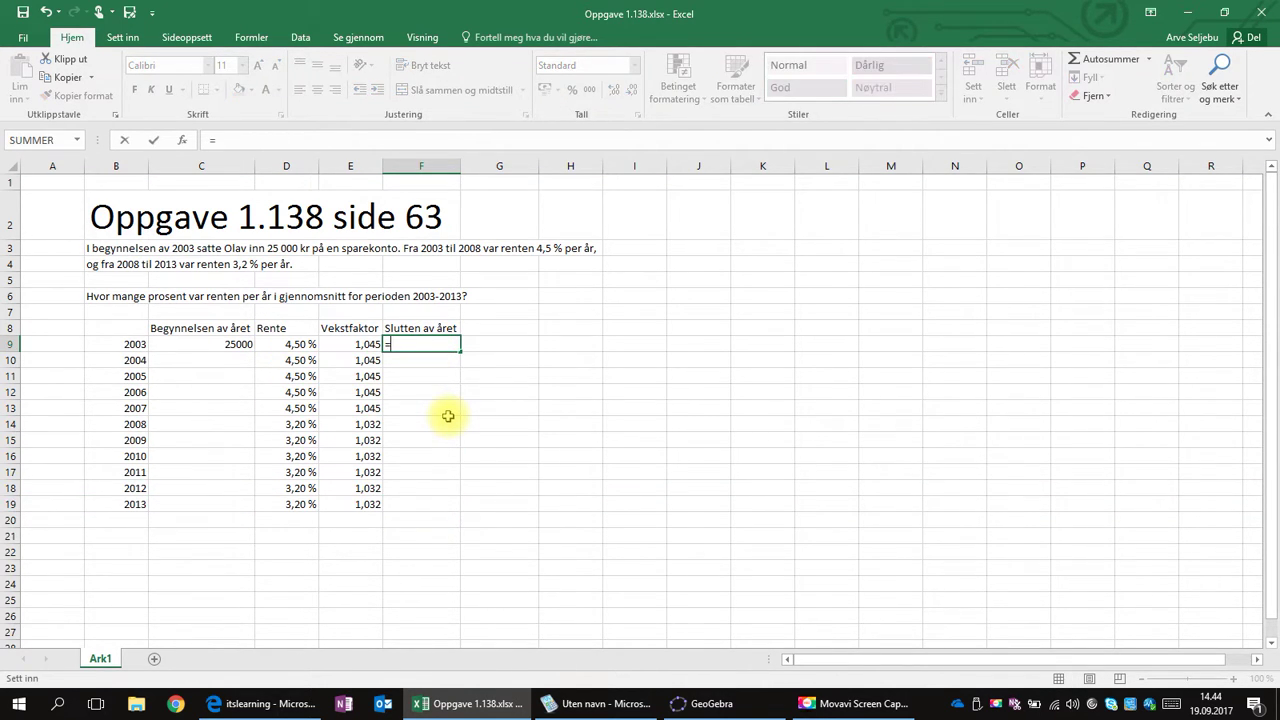
left_click(220, 343)
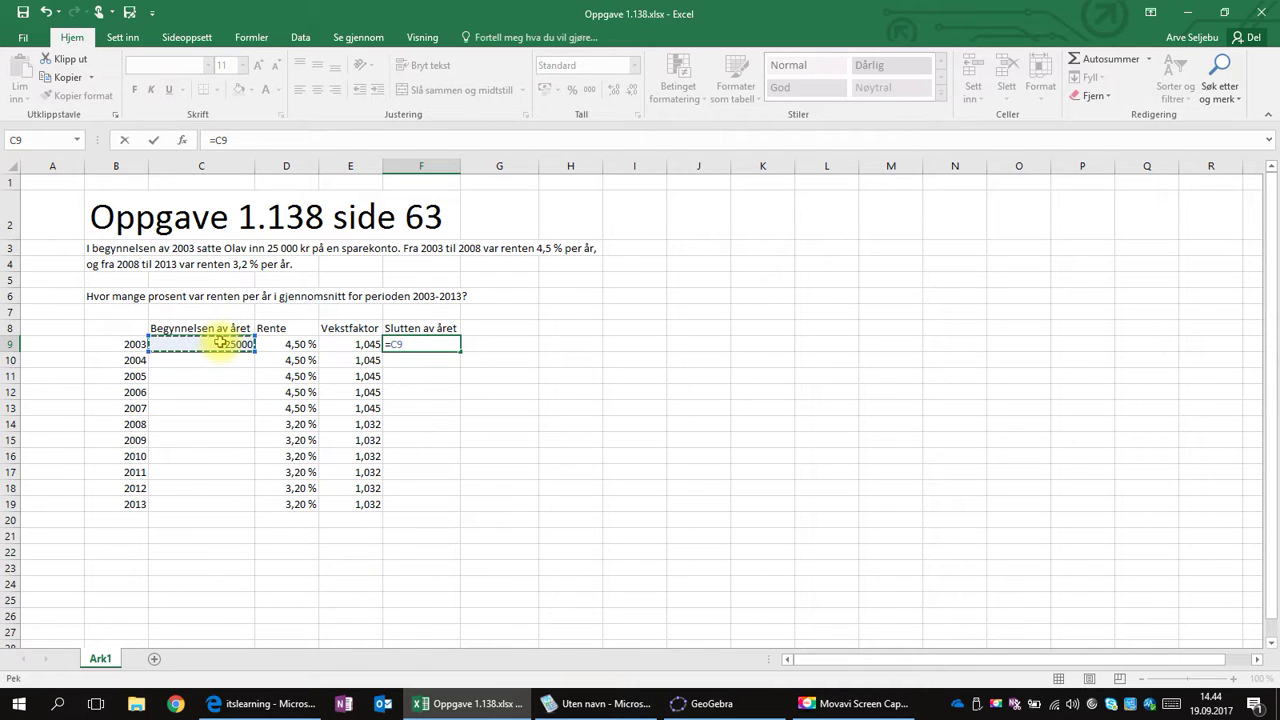
type("*")
left_click(350, 344)
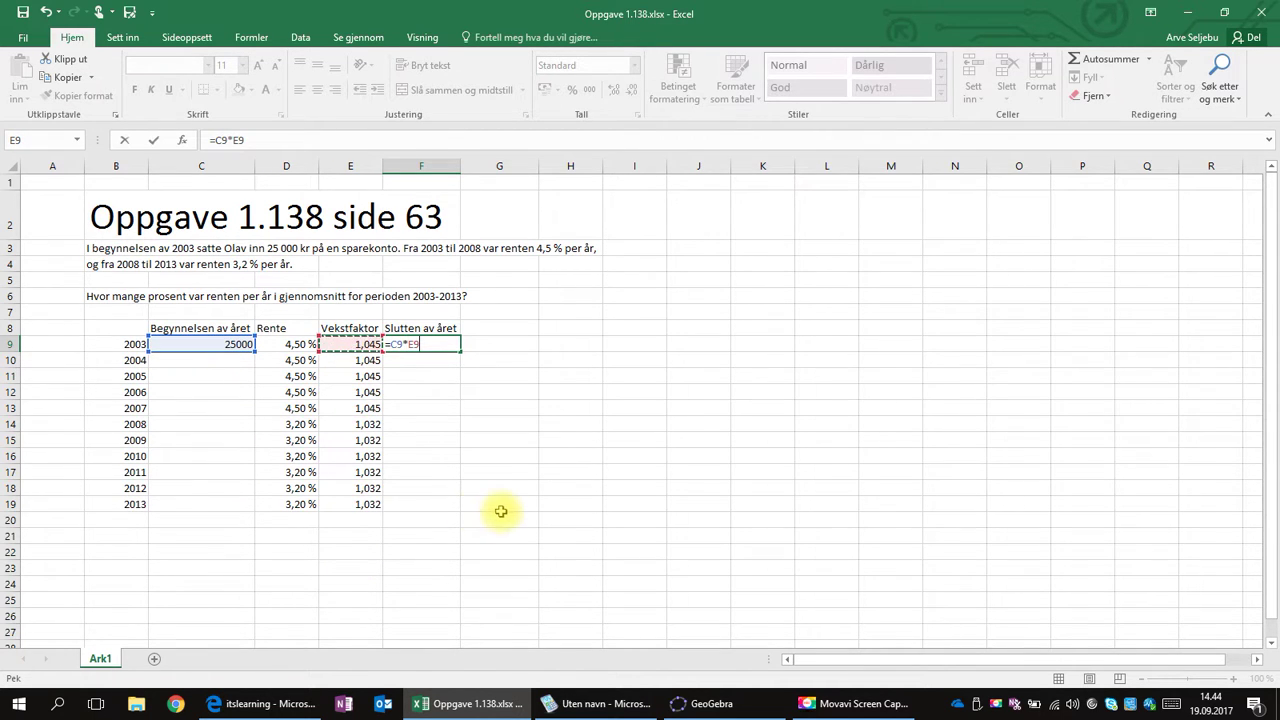
key("Return")
left_click(437, 344)
Step: Format the start-of-year amounts in C9:C19 as kroner accounting values without decimals
left_click_drag(222, 344, 221, 497)
left_click(545, 89)
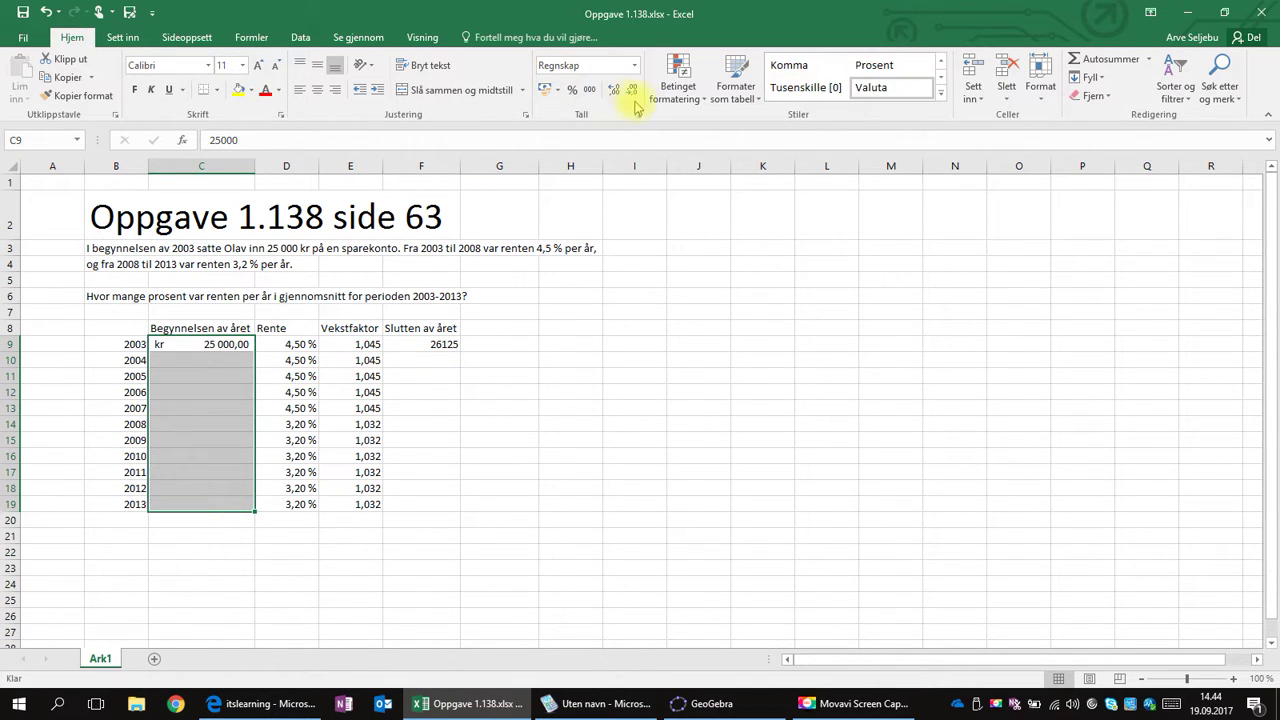
left_click(630, 91)
left_click(630, 91)
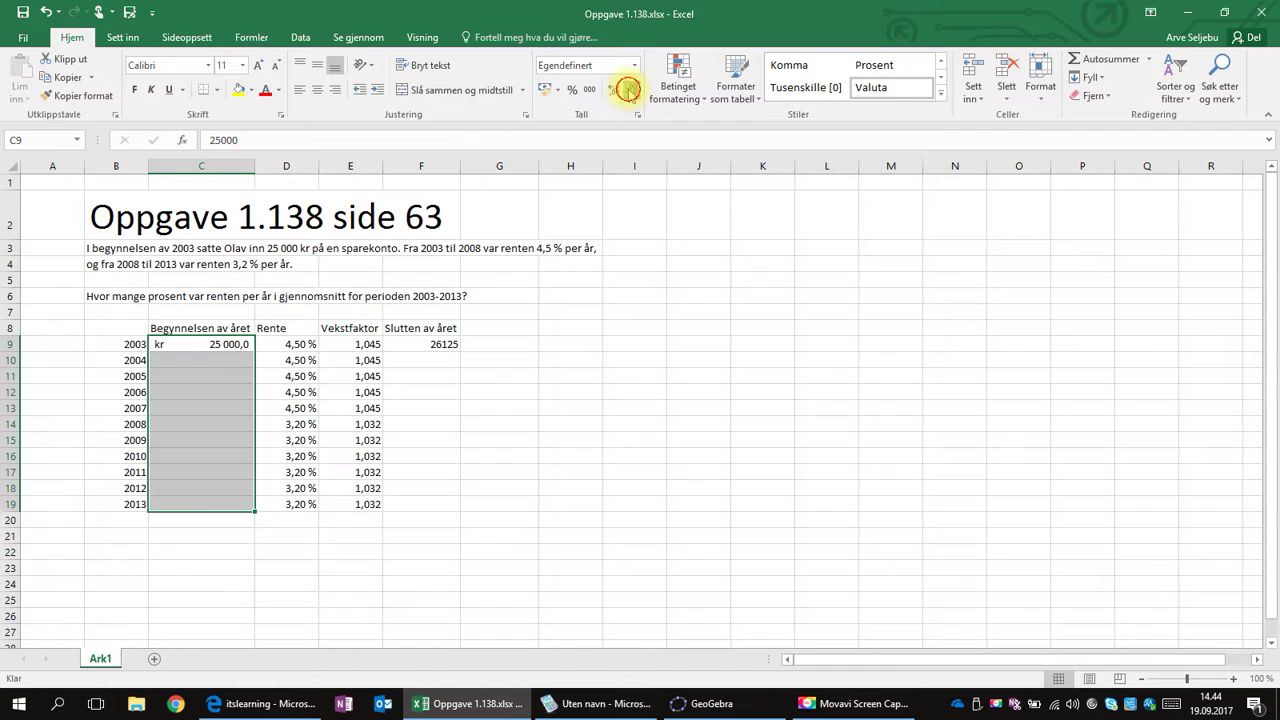
Step: Format the year-end amounts in F9:F19 as kroner accounting values without decimals
left_click(440, 346)
left_click_drag(440, 346, 443, 508)
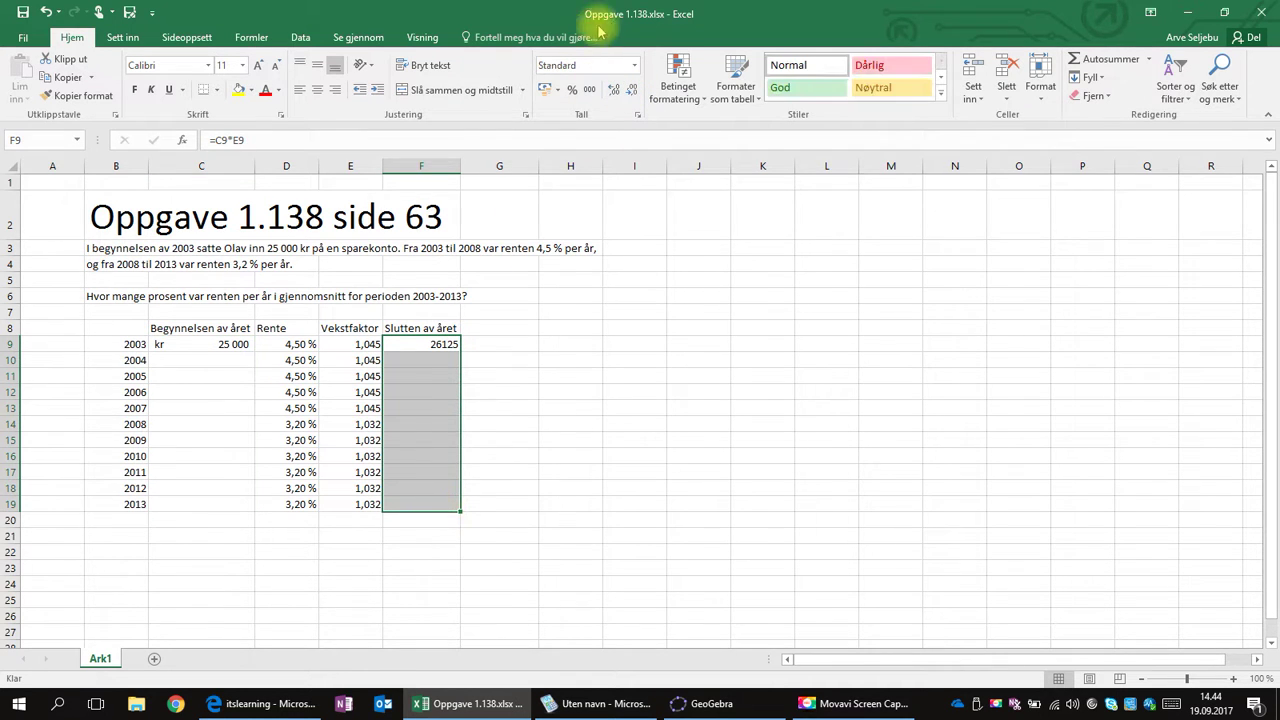
left_click(545, 89)
left_click(624, 92)
left_click(624, 92)
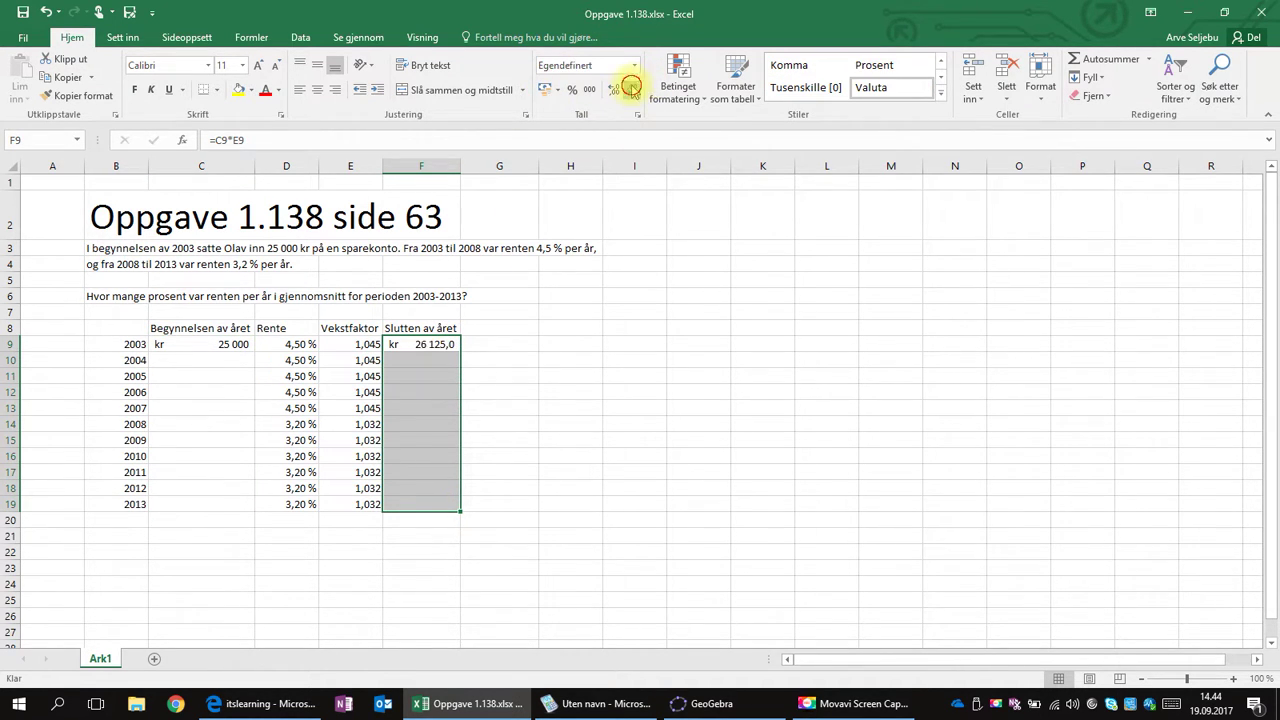
left_click(500, 375)
Step: Link the 2004 start-of-year balance in C10 to the previous year-end balance with =F9
left_click(436, 350)
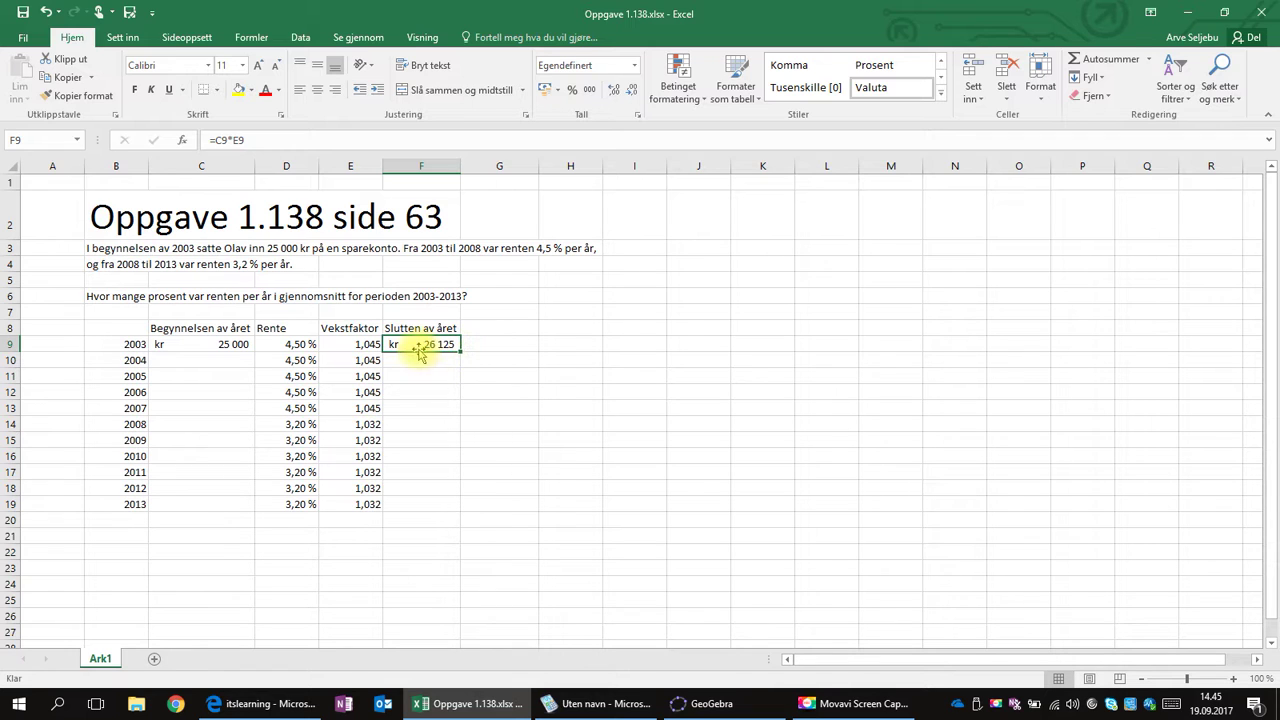
left_click(252, 364)
type("=")
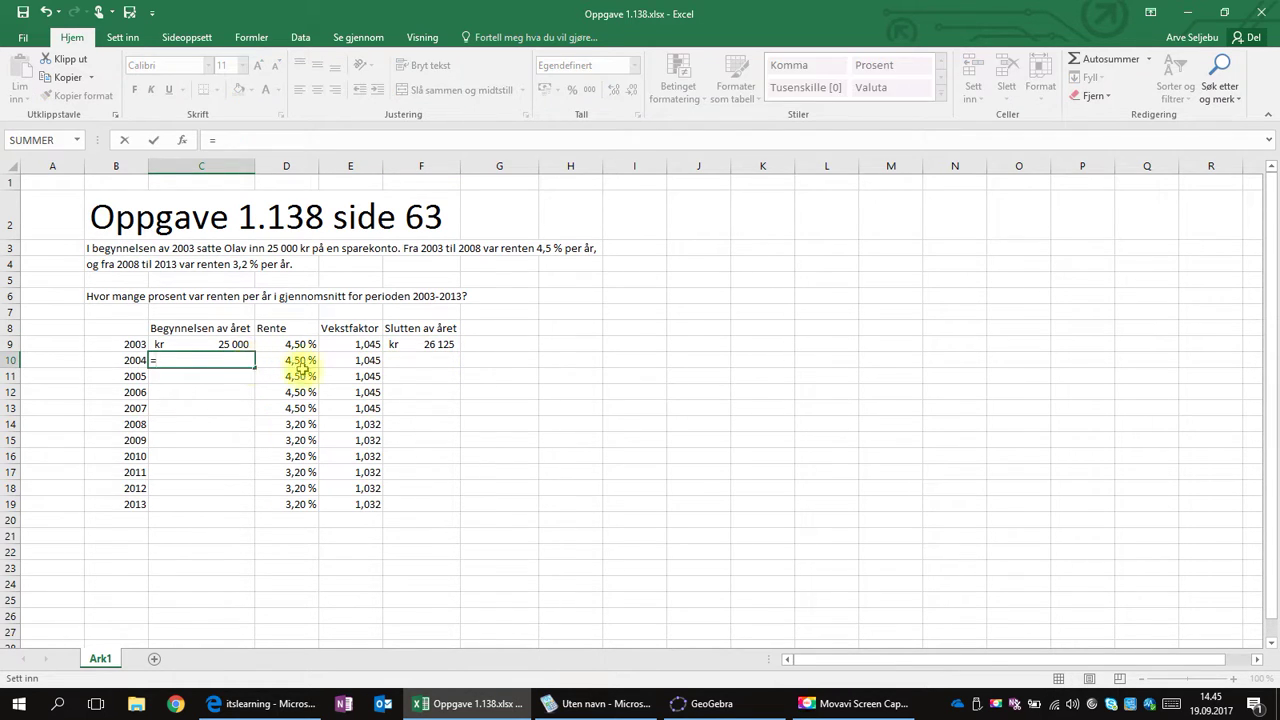
left_click(418, 344)
key("Return")
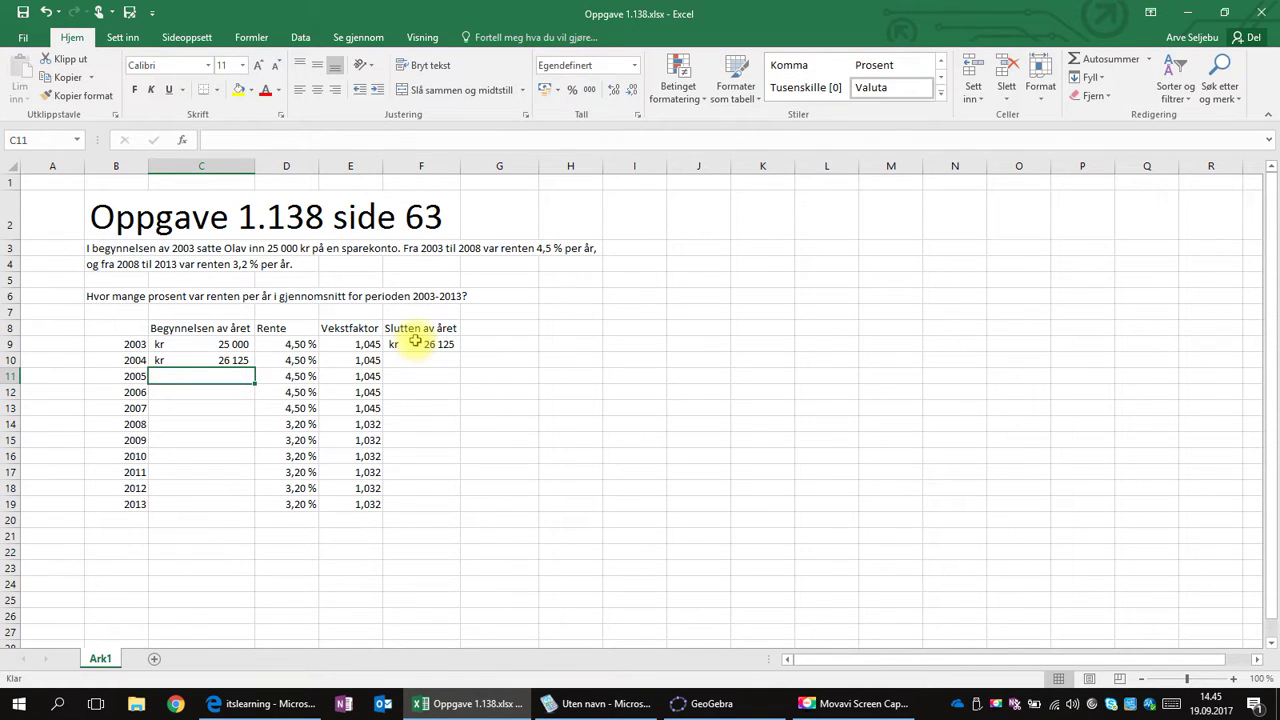
Step: Fill the C10 formula down to C19 and the F9 formula down to F19
left_click(247, 364)
left_click_drag(256, 368, 251, 512)
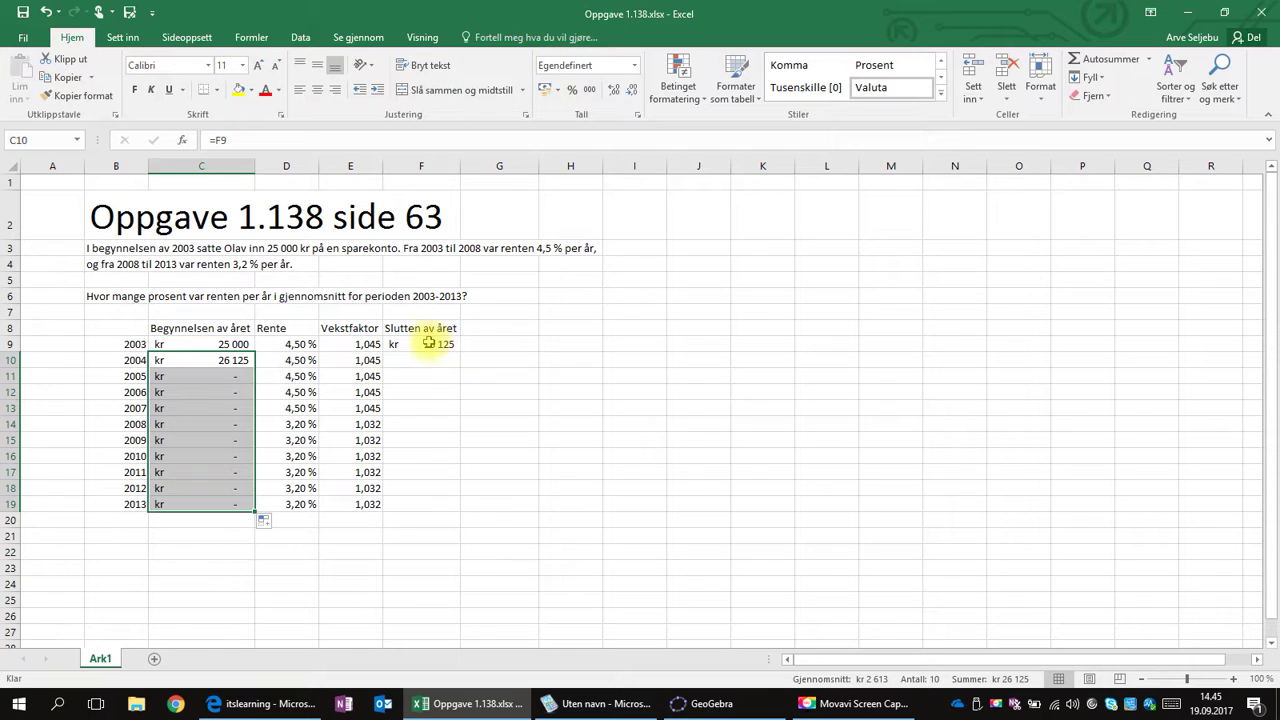
left_click(428, 343)
left_click_drag(460, 350, 452, 514)
left_click(499, 441)
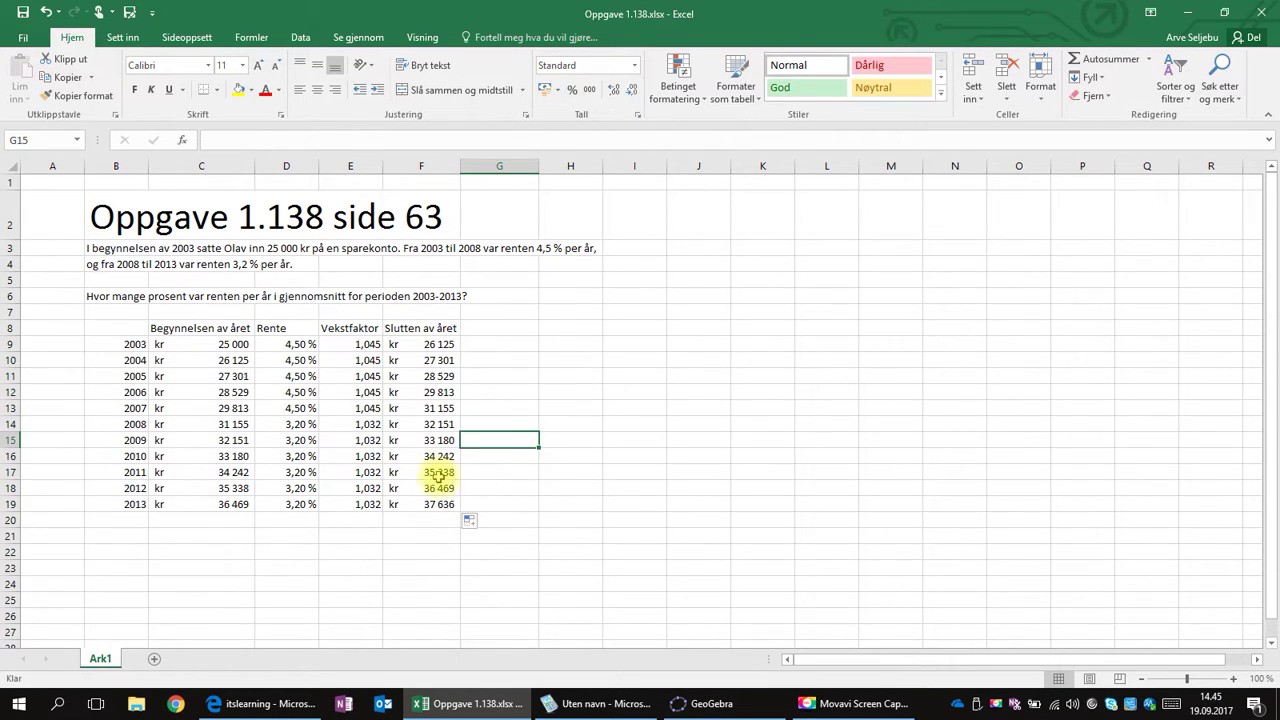
left_click(305, 408)
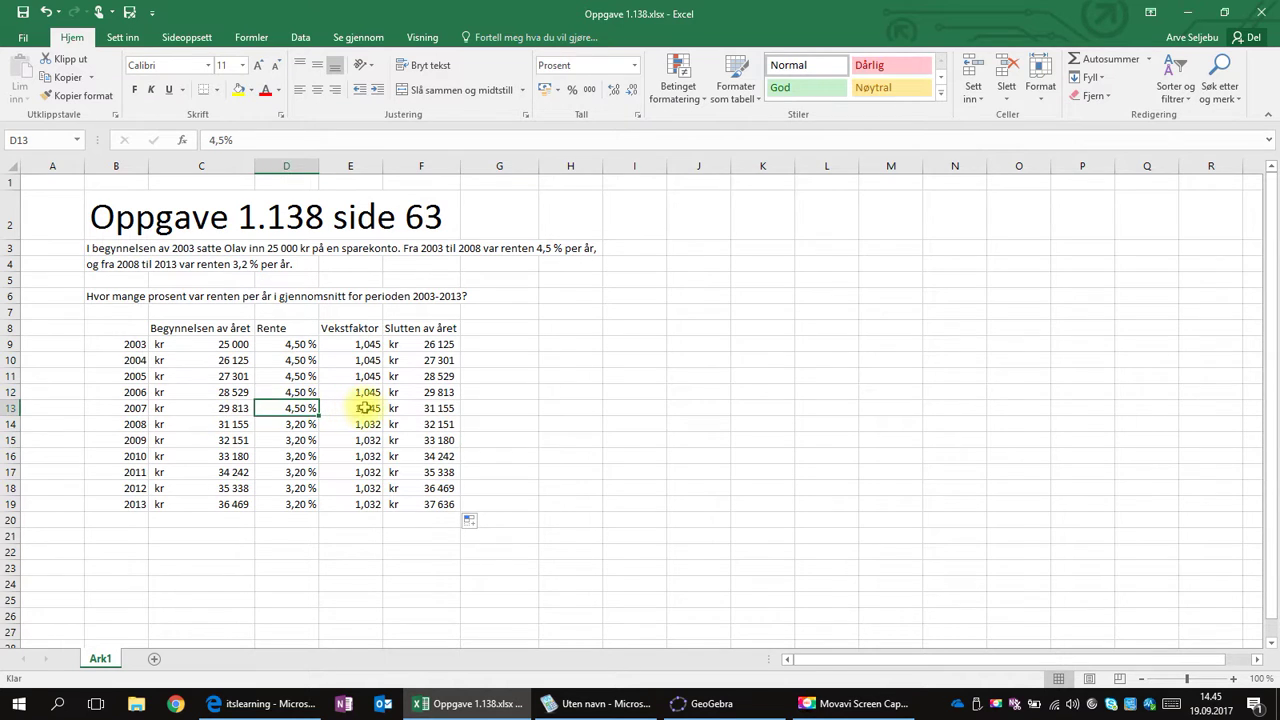
left_click(355, 408)
left_click_drag(245, 406, 445, 408)
left_click(445, 408)
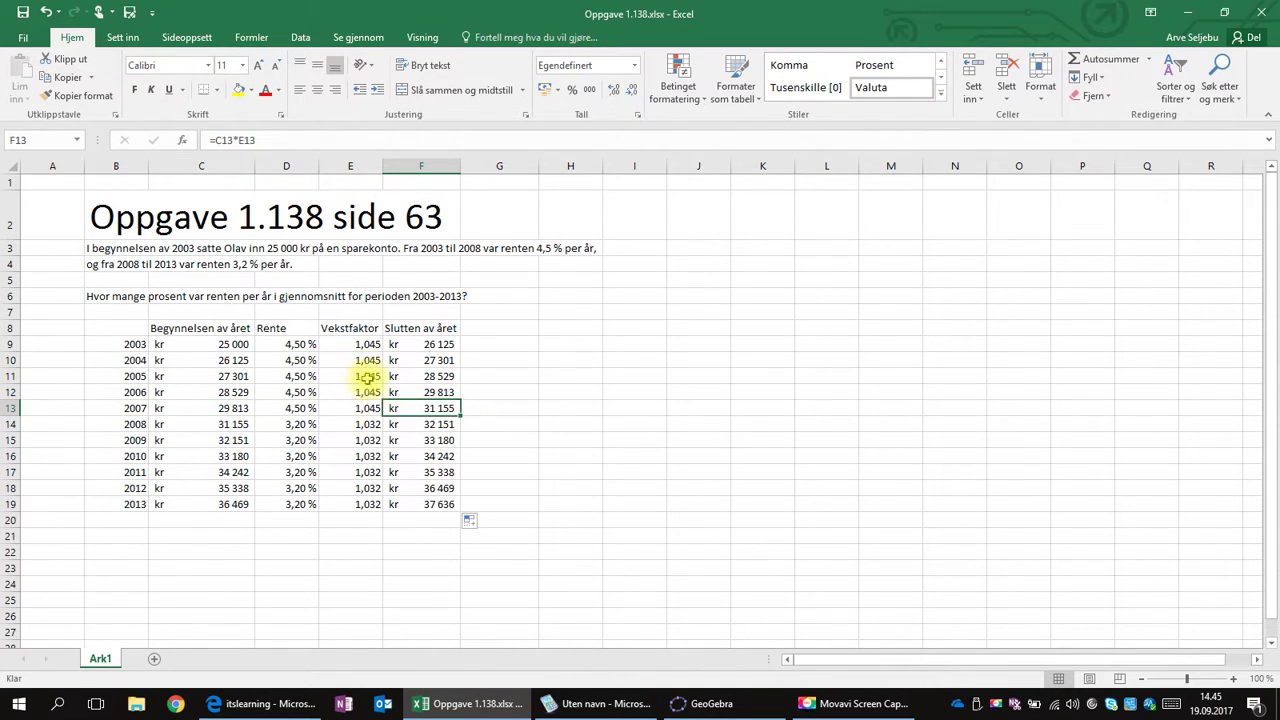
Step: Calculate the five-year growth factor for 2003–2007 in G13 with the formula =E13^5
left_click(495, 410)
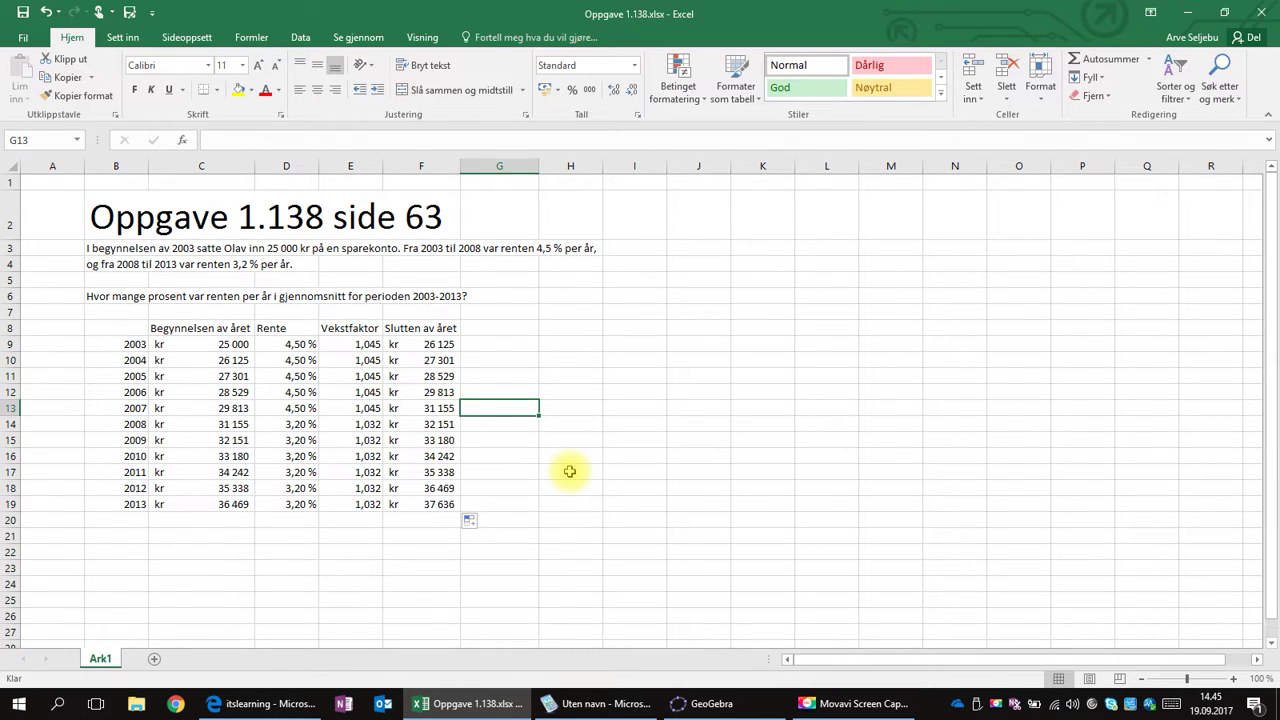
type("=")
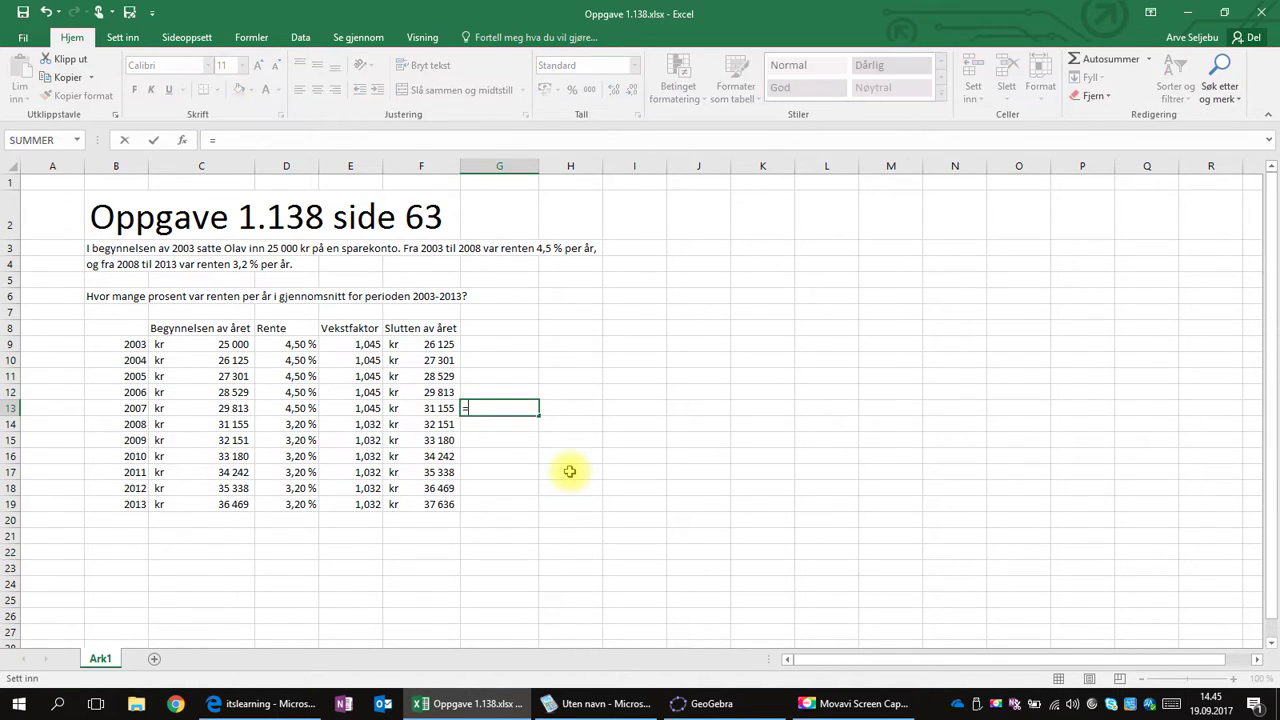
left_click(345, 408)
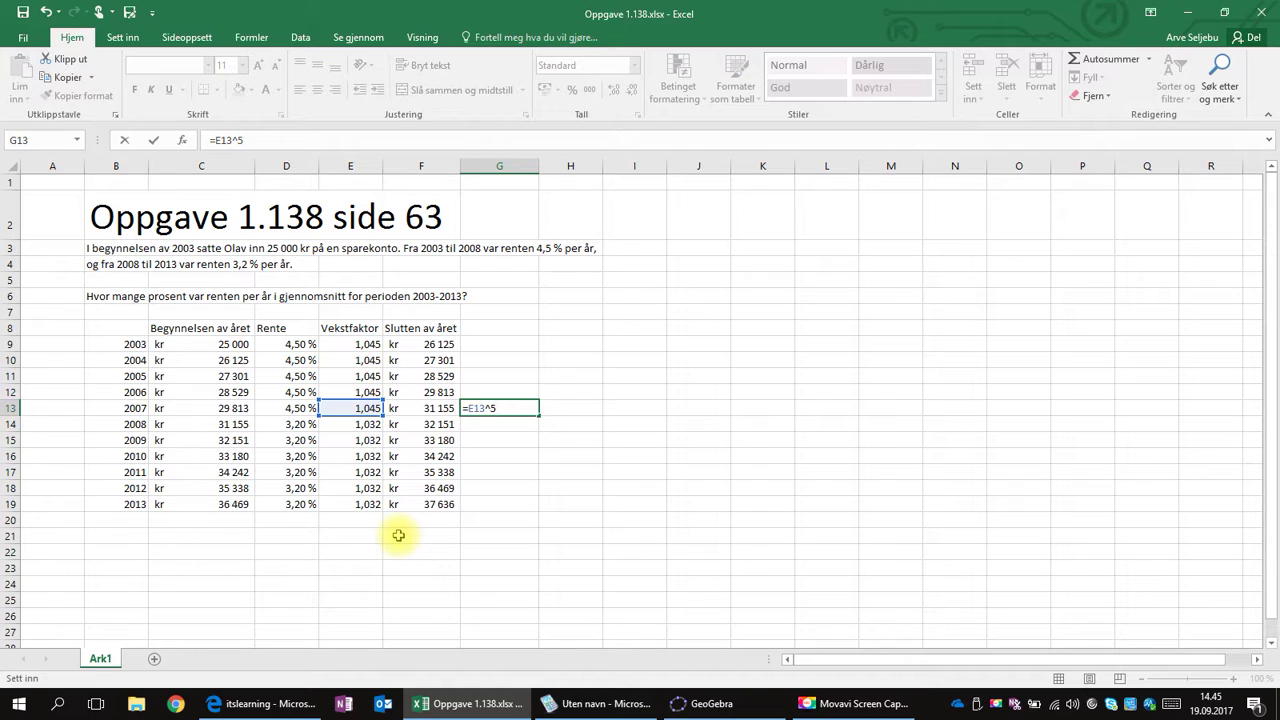
key("Return")
Step: Format the five-year growth factor in G13 as a percentage with one decimal
left_click(485, 408)
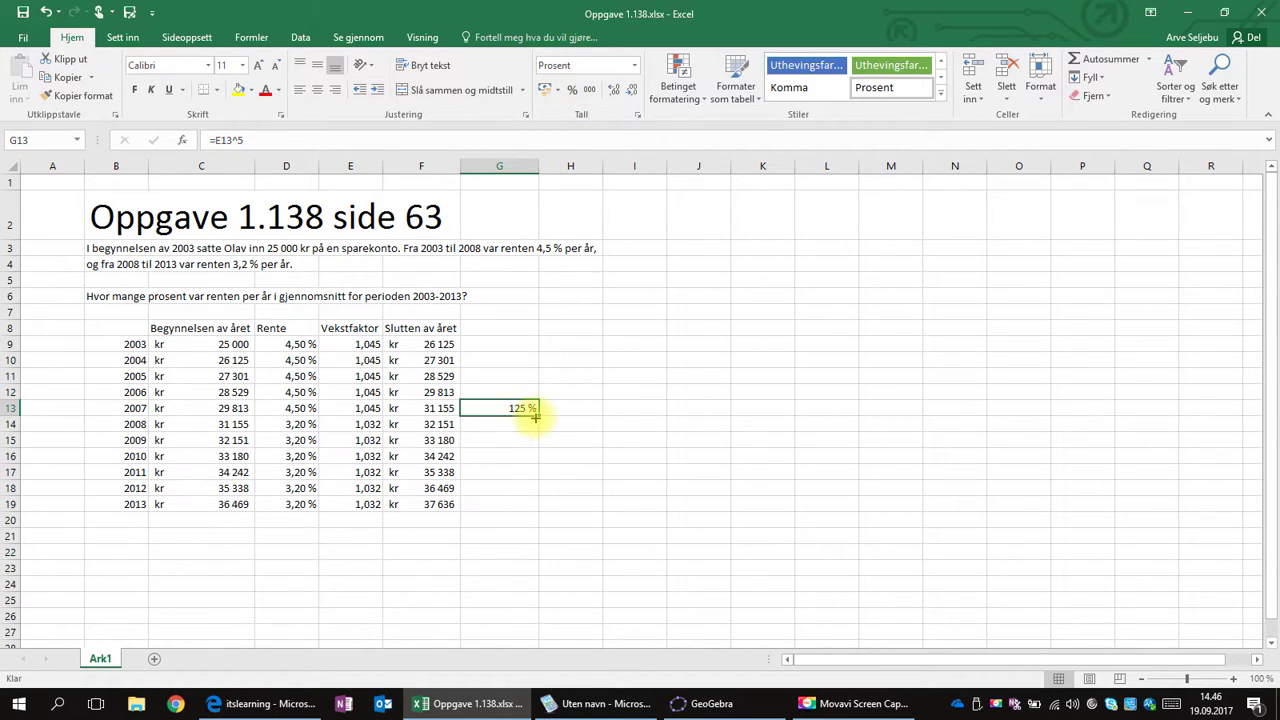
left_click(614, 89)
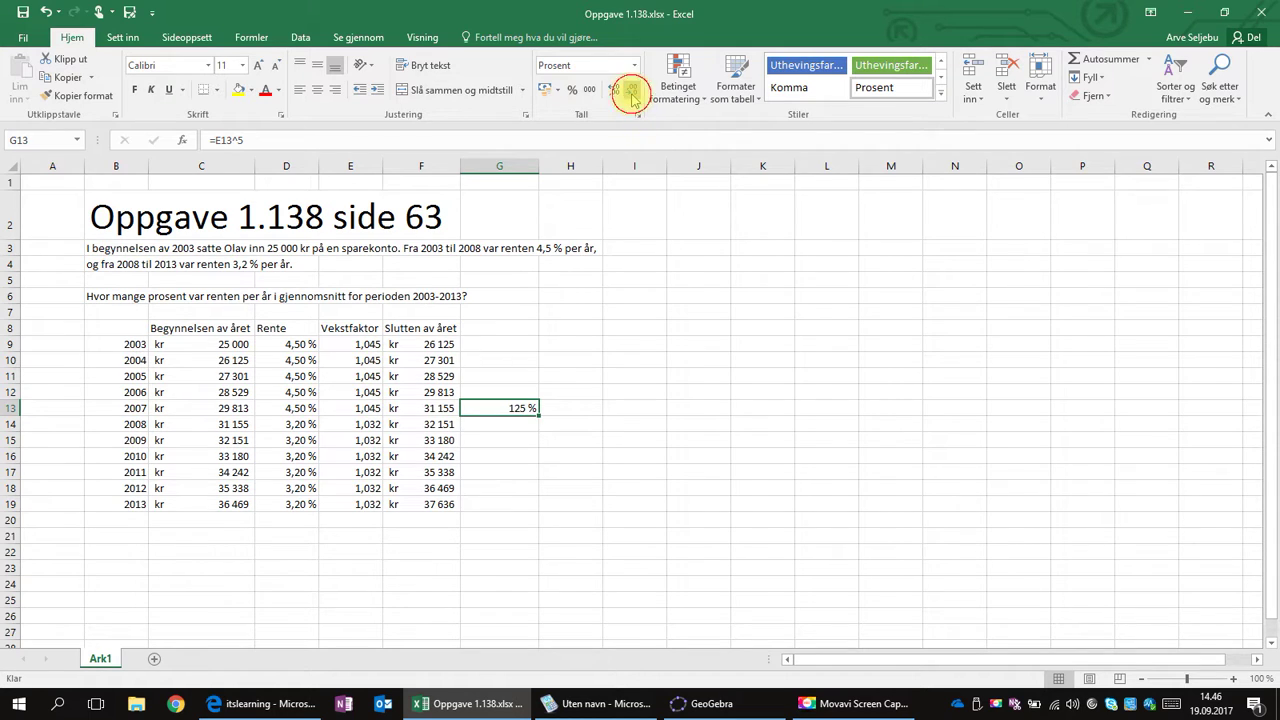
left_click(612, 89)
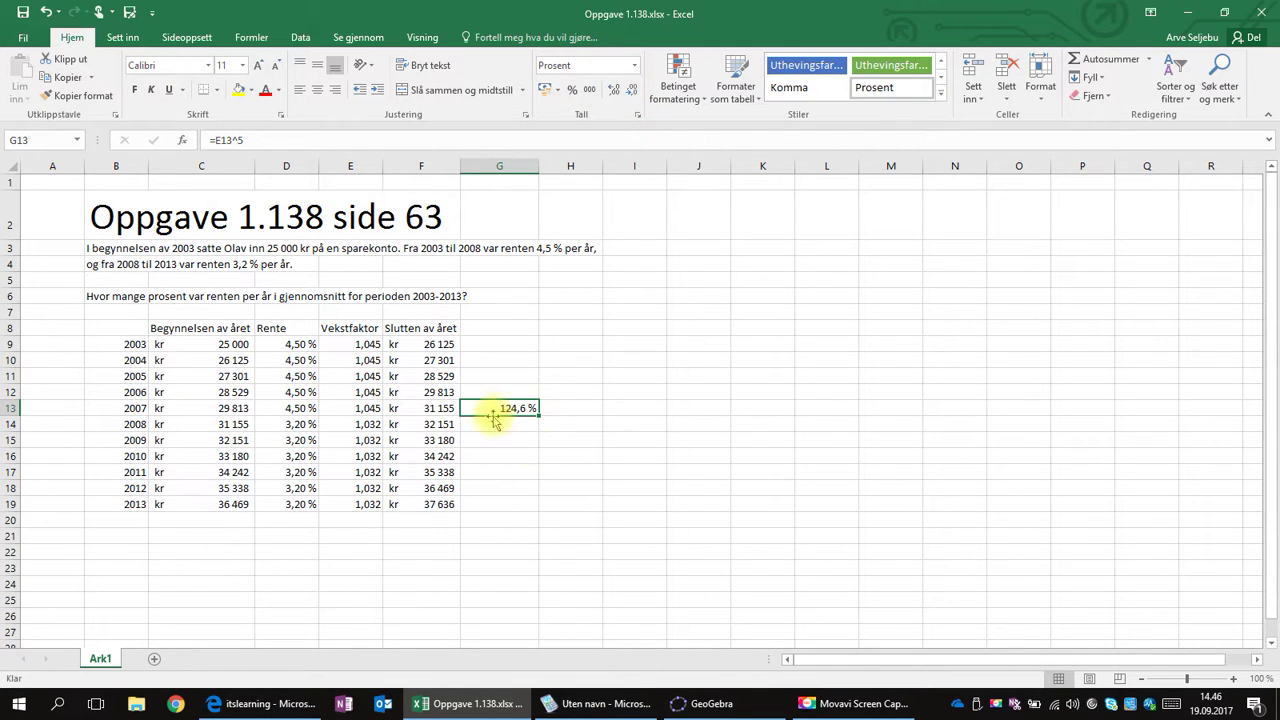
Step: Enter the formula =4,5%*5 in H13 to compare simple interest over five years with the compounded growth
left_click(572, 409)
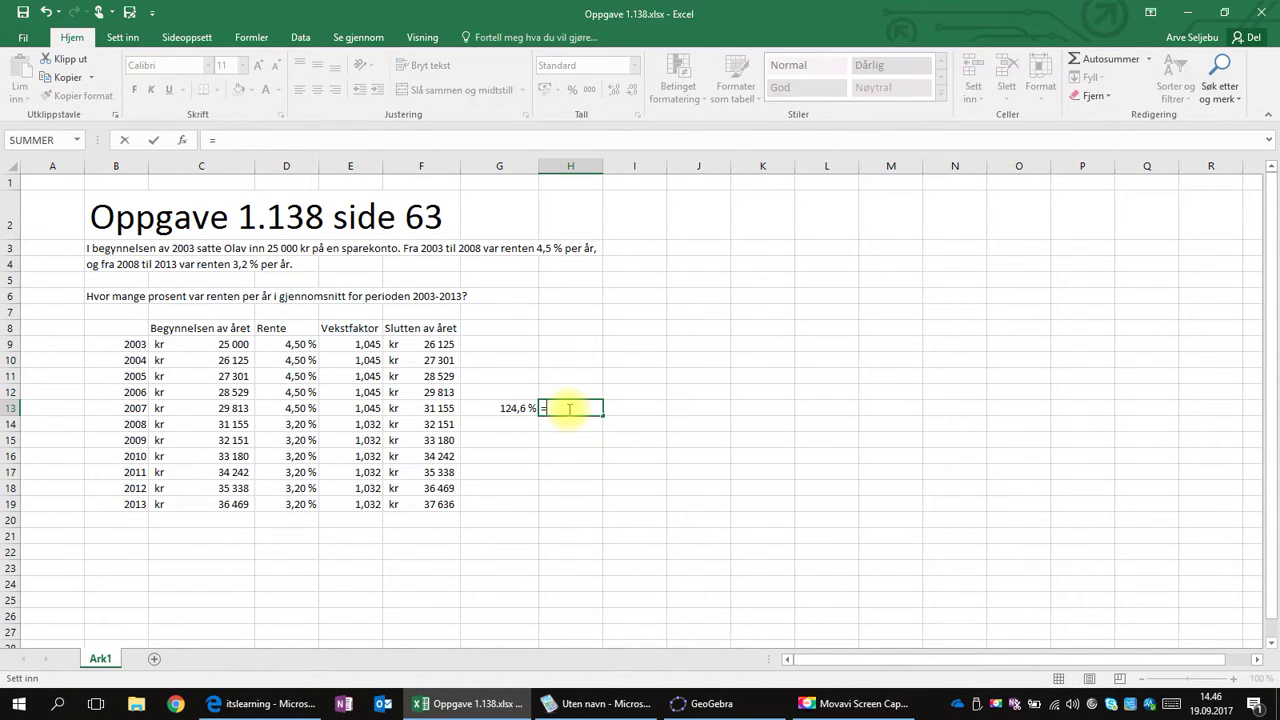
type("4,m")
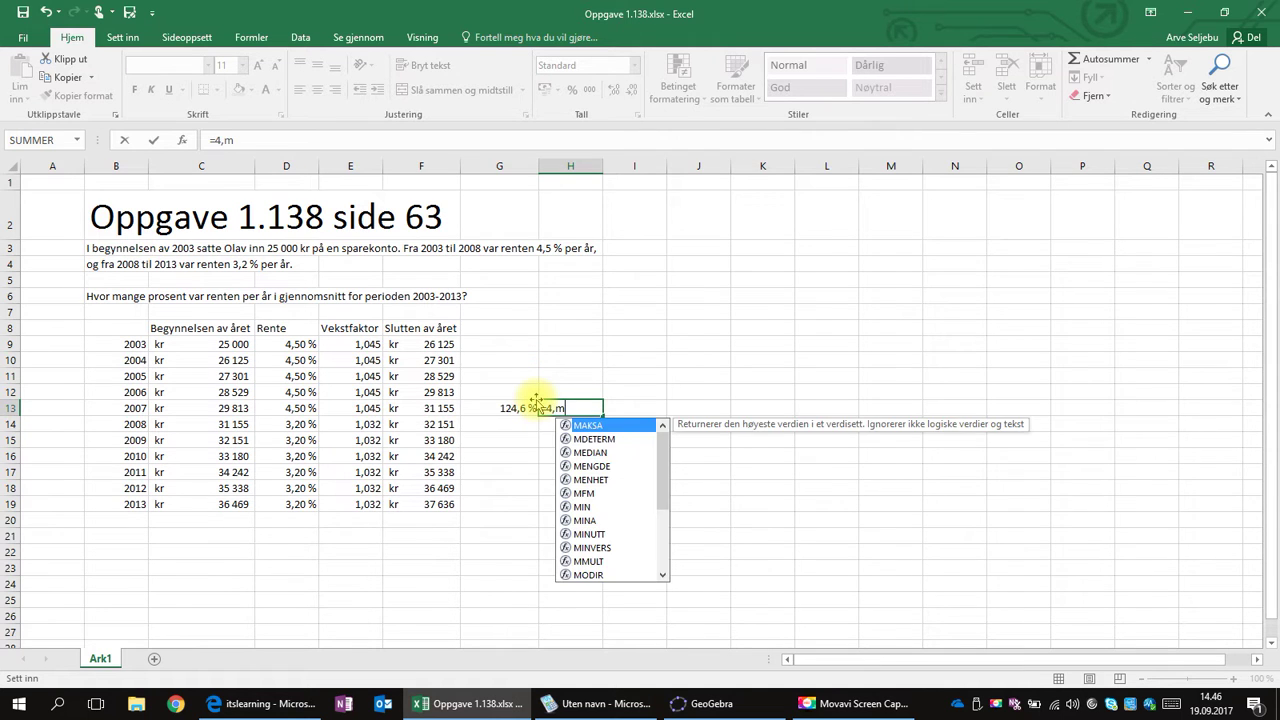
key("BackSpace")
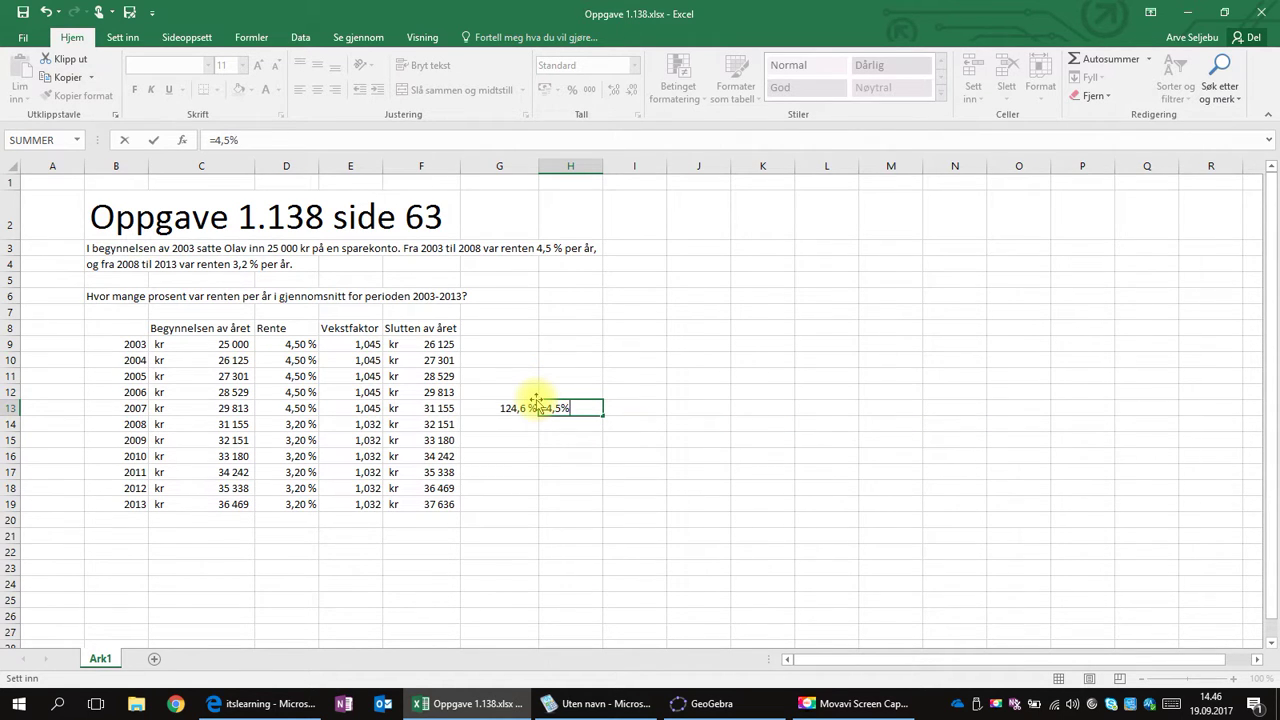
key("Return")
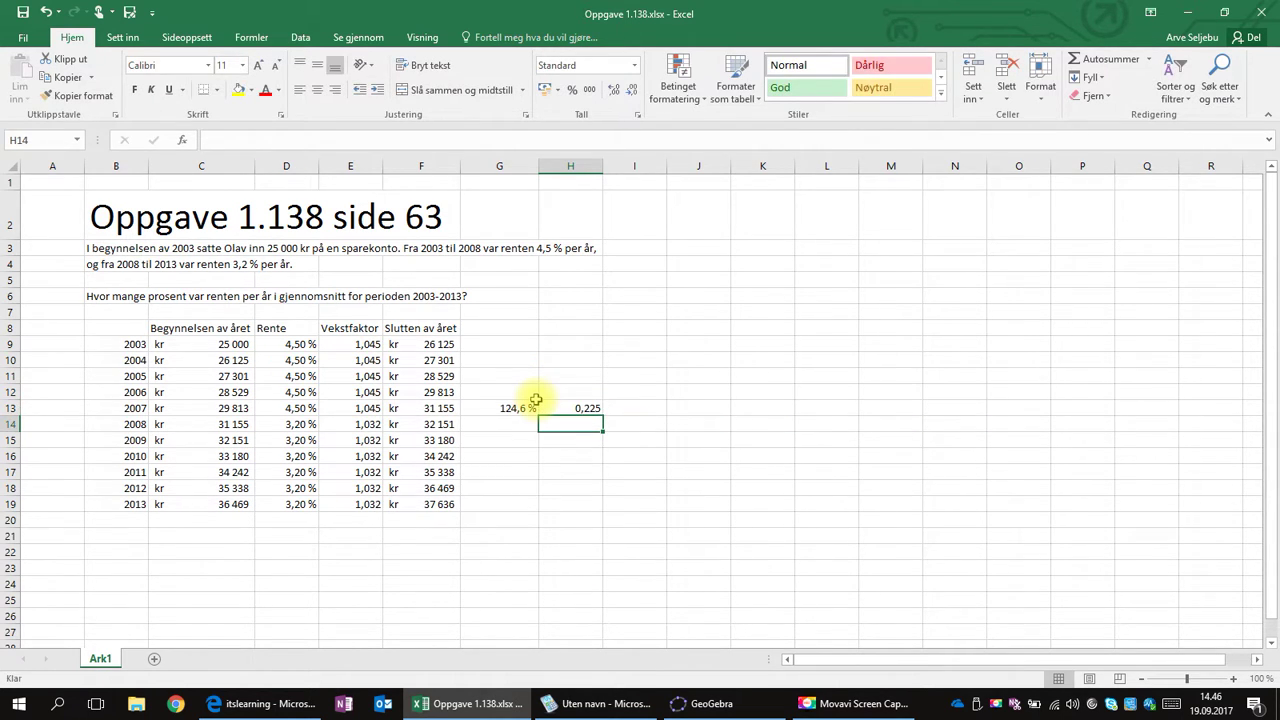
Step: Format the simple-interest total in H13 as a percentage with one decimal
left_click(598, 409)
left_click(572, 89)
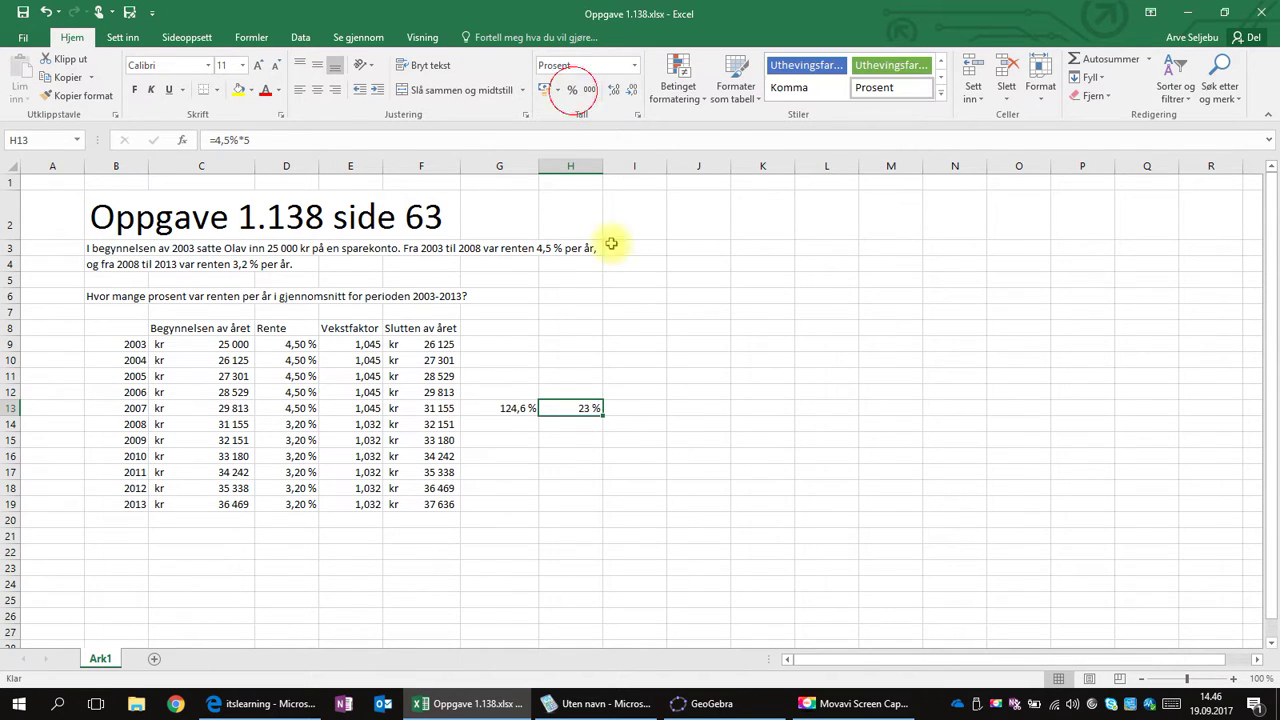
left_click(614, 89)
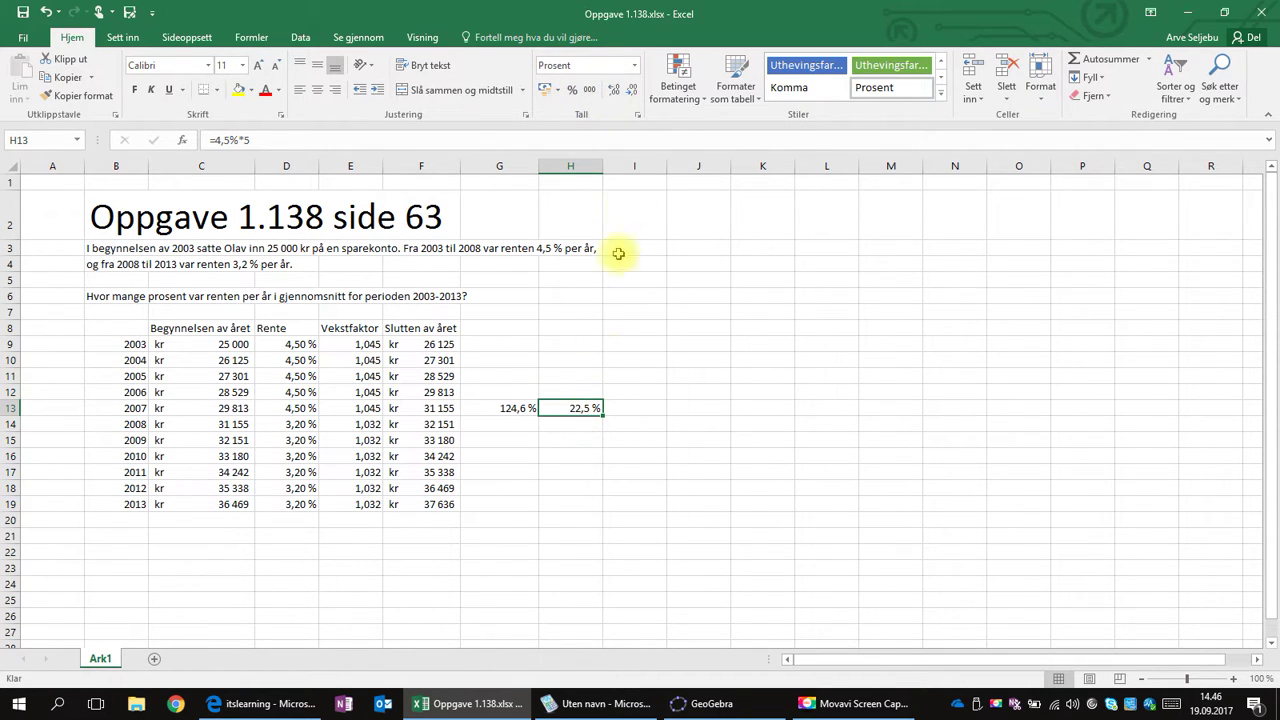
left_click(508, 410)
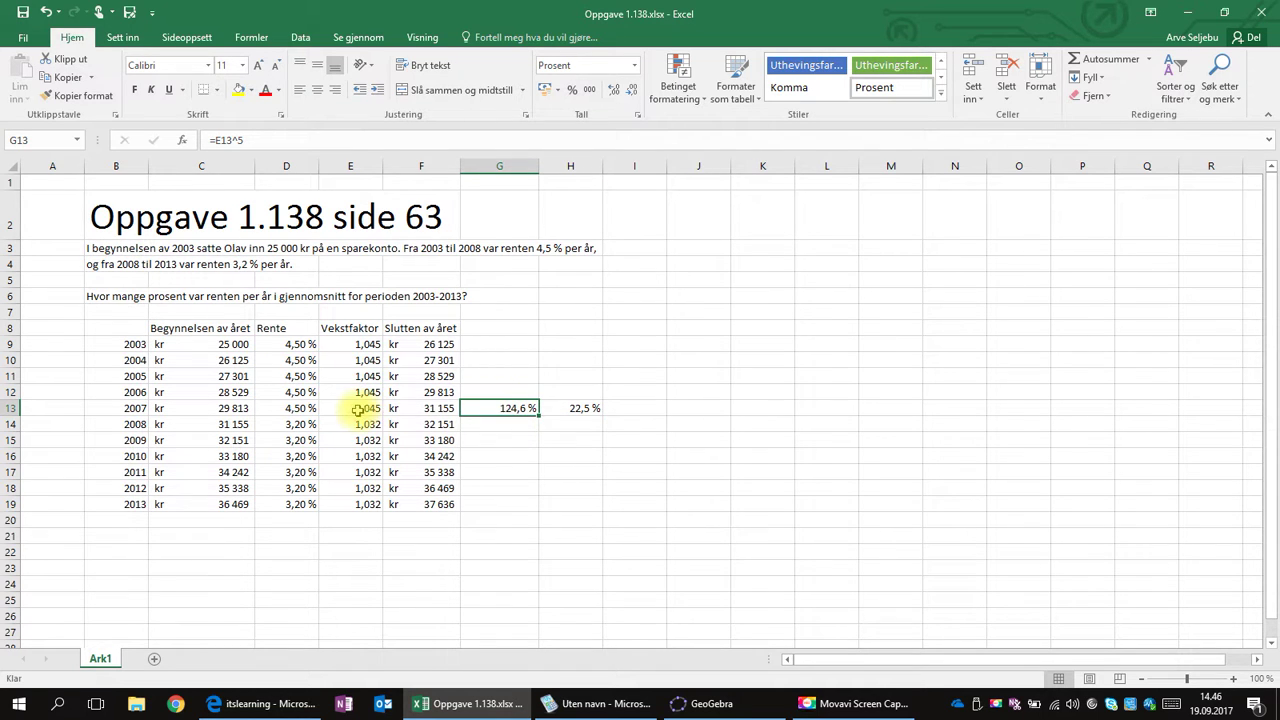
left_click(572, 438)
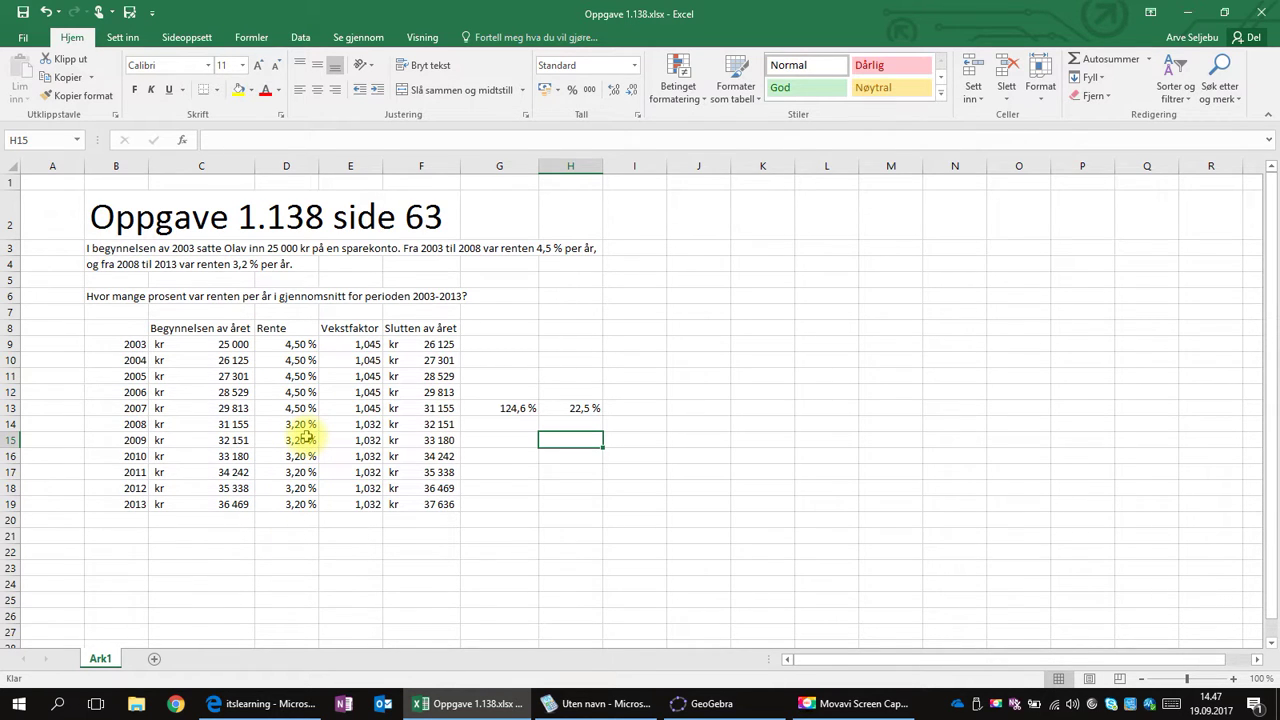
Step: Enter the formula text S = B * V ^ 10 in H15 and widen column H slightly to fit it
type("S = B * V ^ 10")
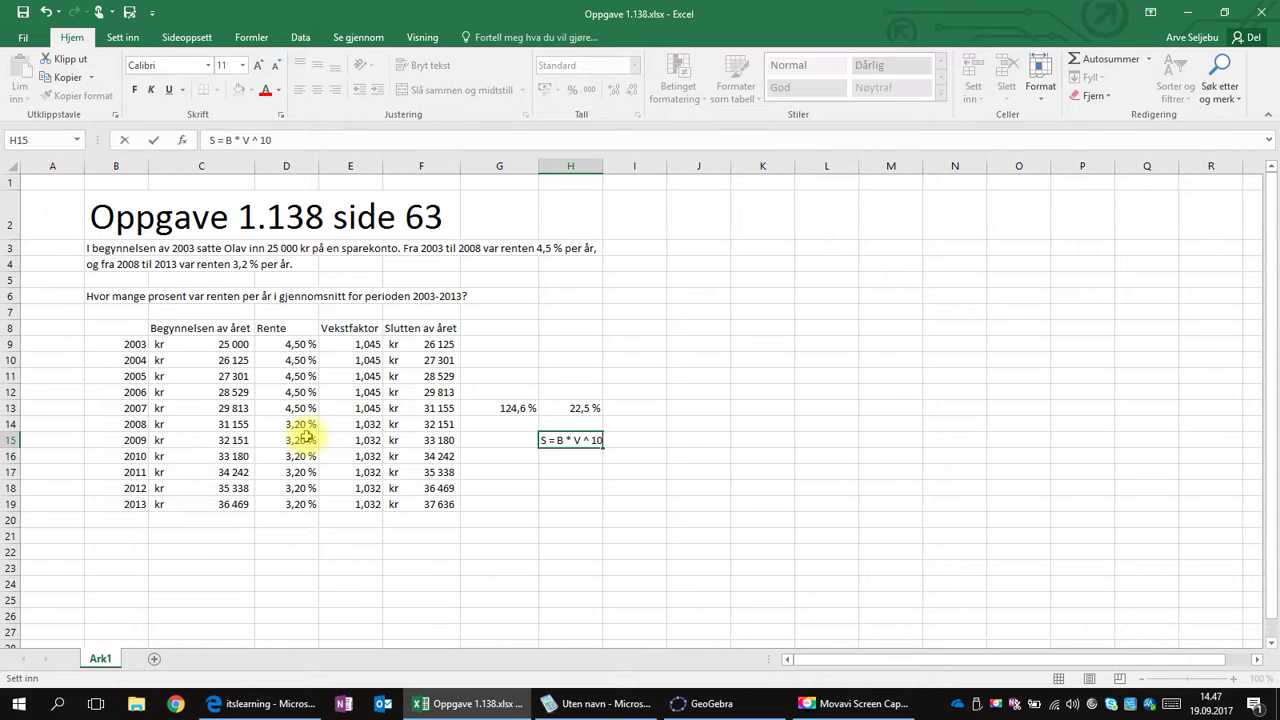
left_click(200, 344)
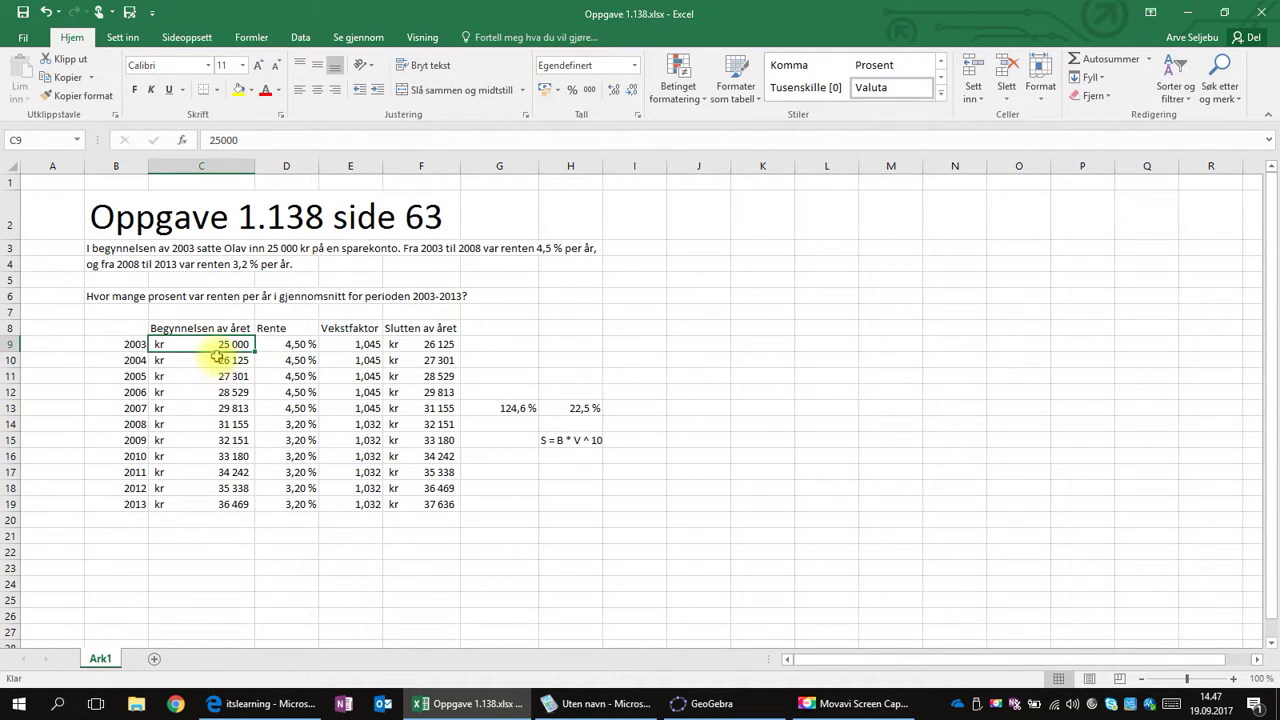
left_click_drag(603, 165, 621, 165)
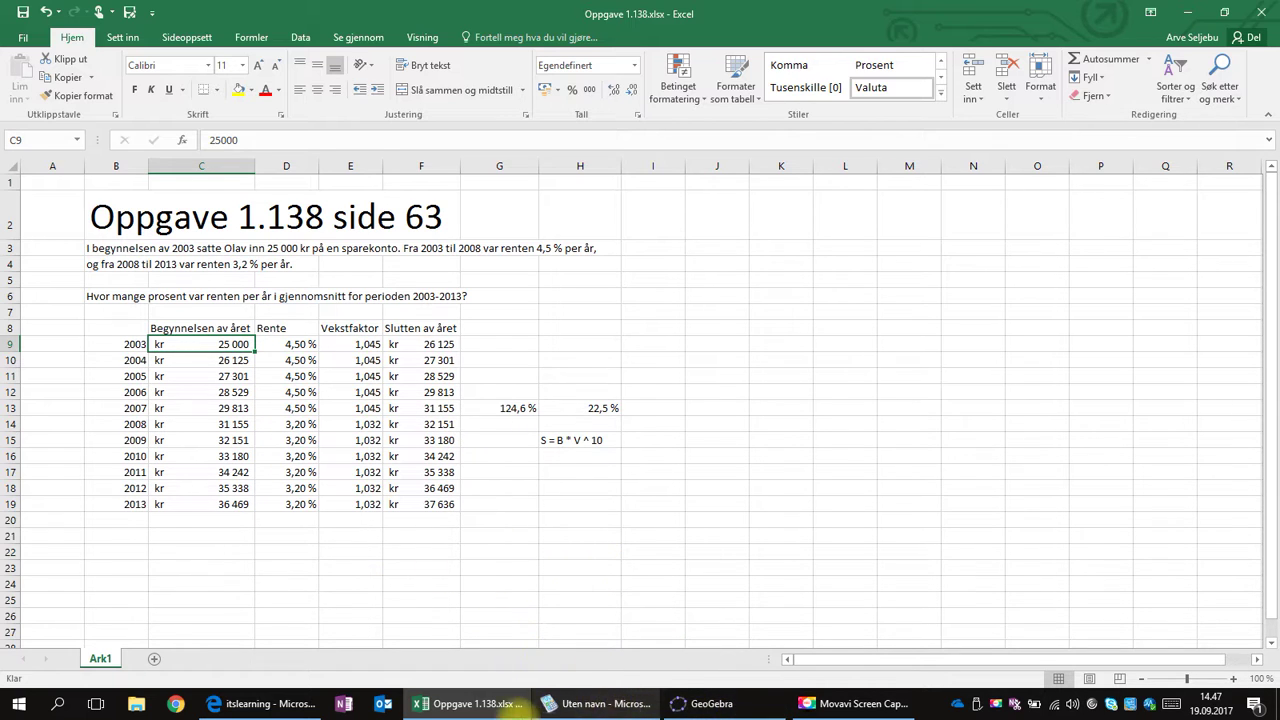
Step: Switch to Microsoft Mathematics and solve 1.045^5 · 1.032^5 = V^10 with the equation solver
left_click(610, 705)
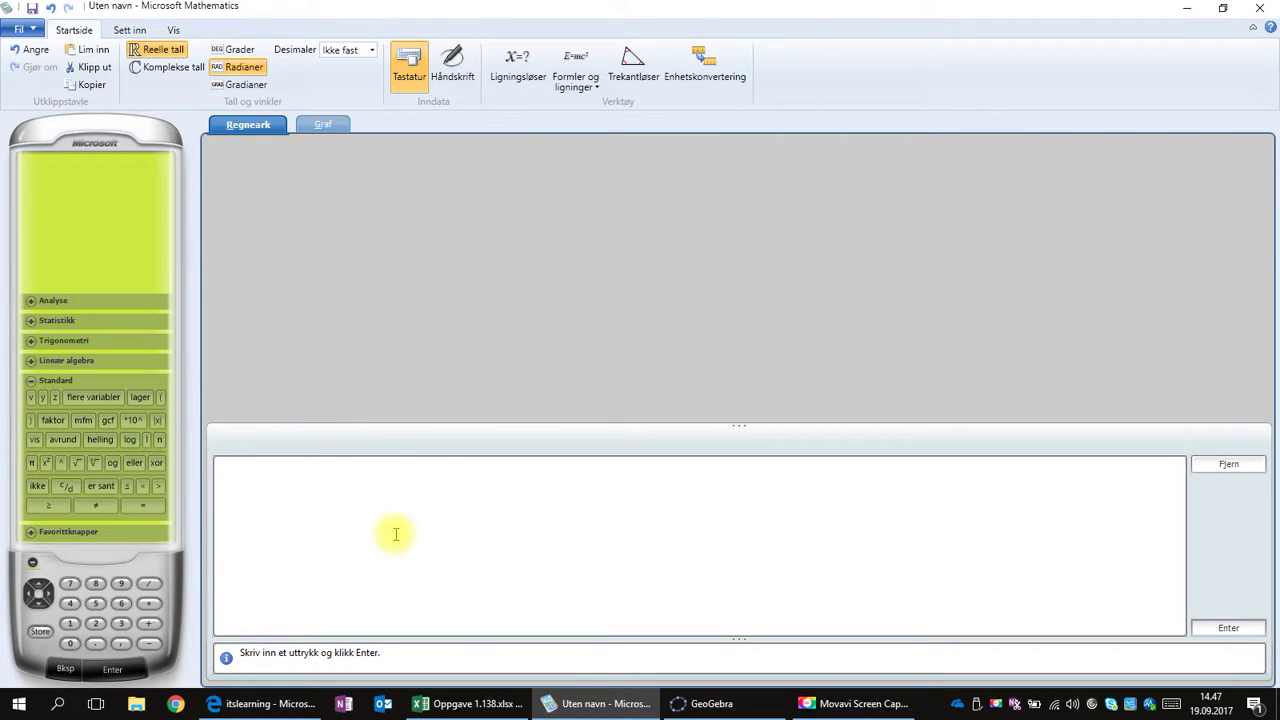
left_click(517, 65)
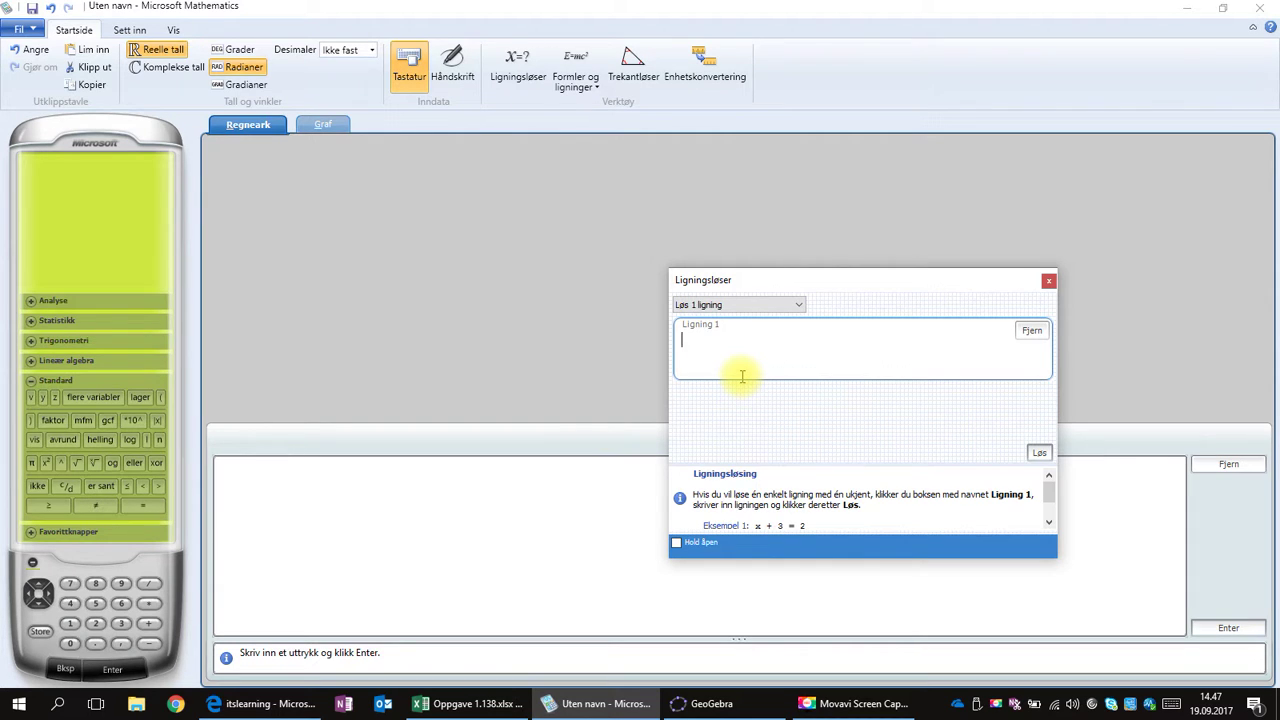
type("1.045⁵ · 1.032")
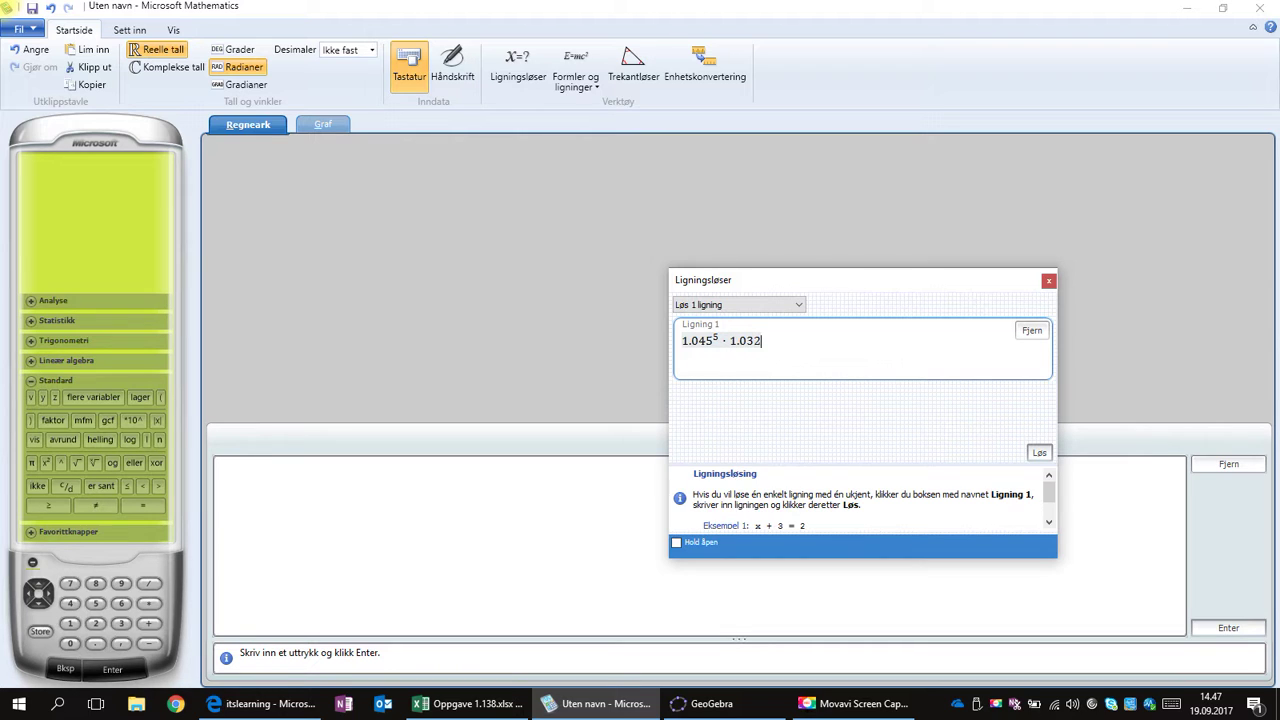
key("BackSpace")
key("BackSpace")
left_click(1040, 452)
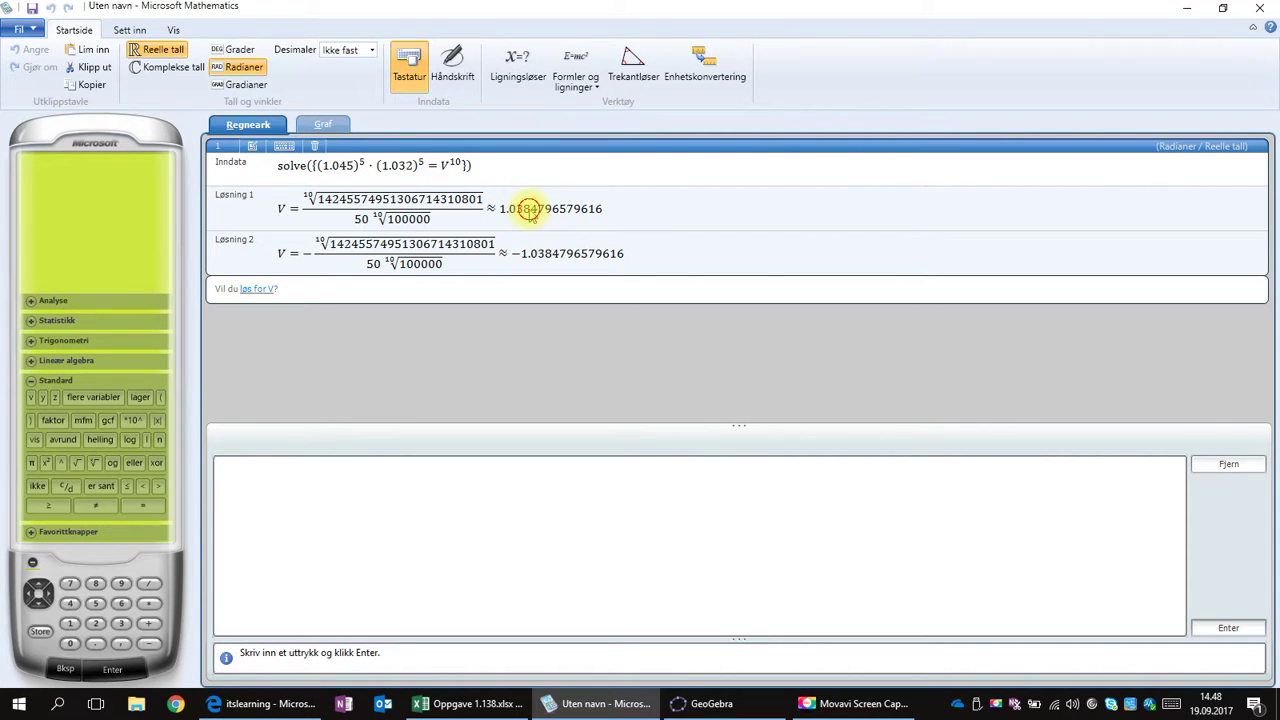
Step: Capture the equation and its solutions with Utklippsverktøy and paste the snip into the Excel sheet beside the savings table
key("super")
type("utkl")
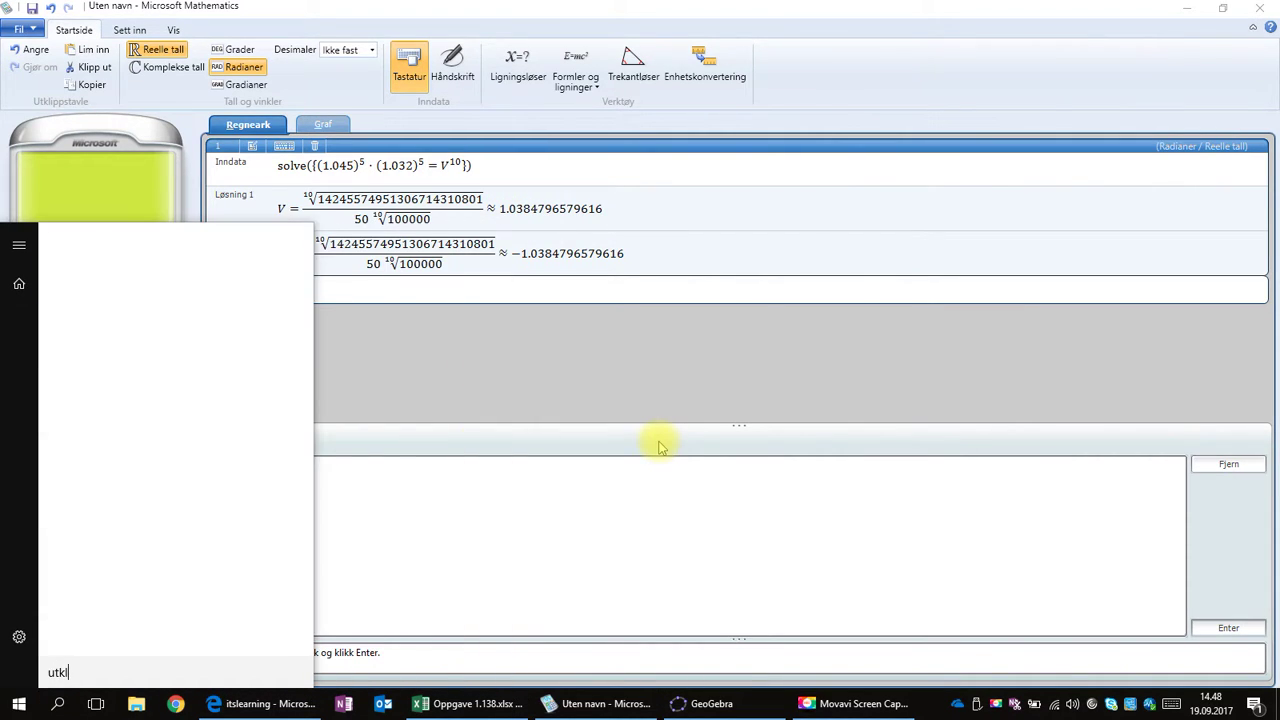
key("Return")
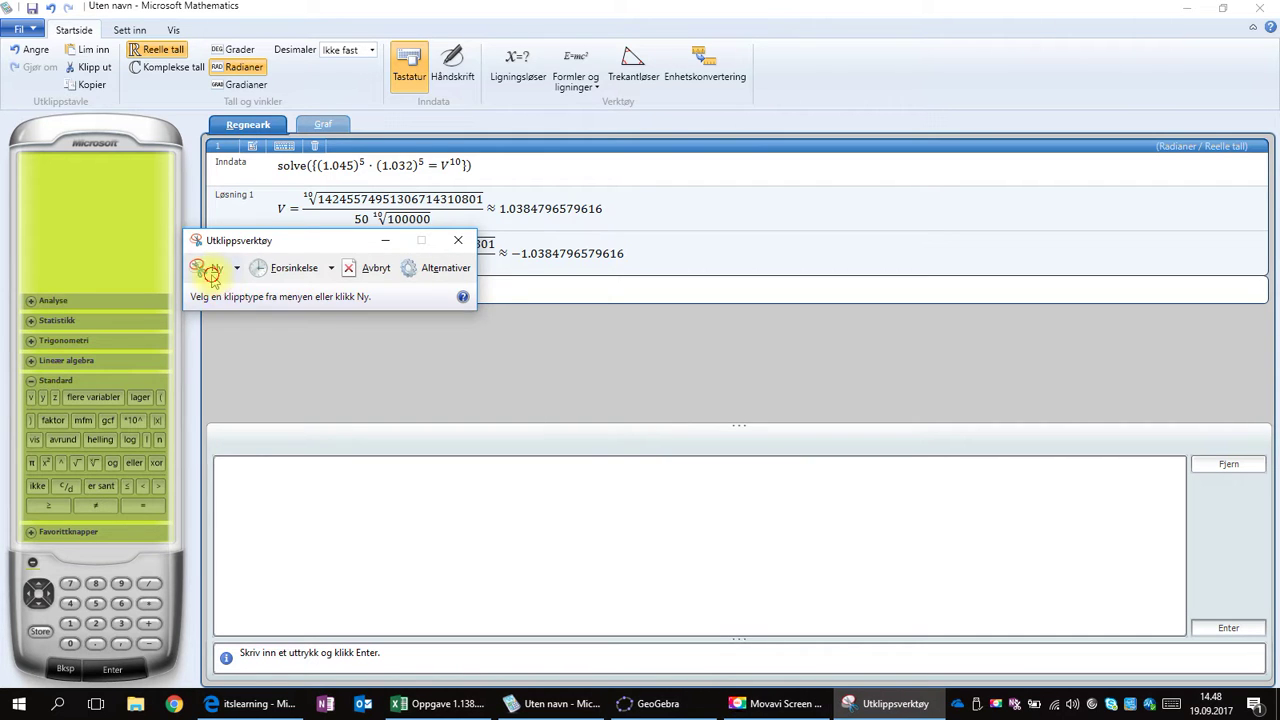
left_click(212, 272)
left_click_drag(205, 137, 646, 308)
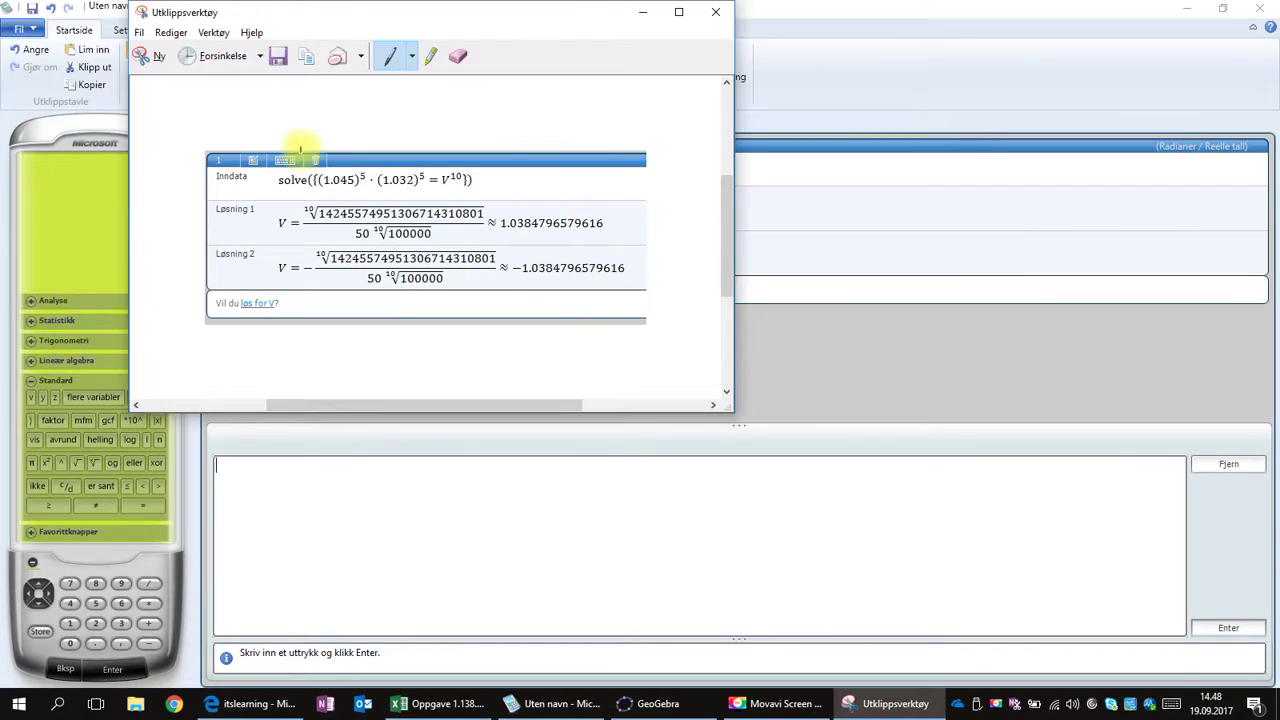
left_click(148, 33)
left_click(148, 33)
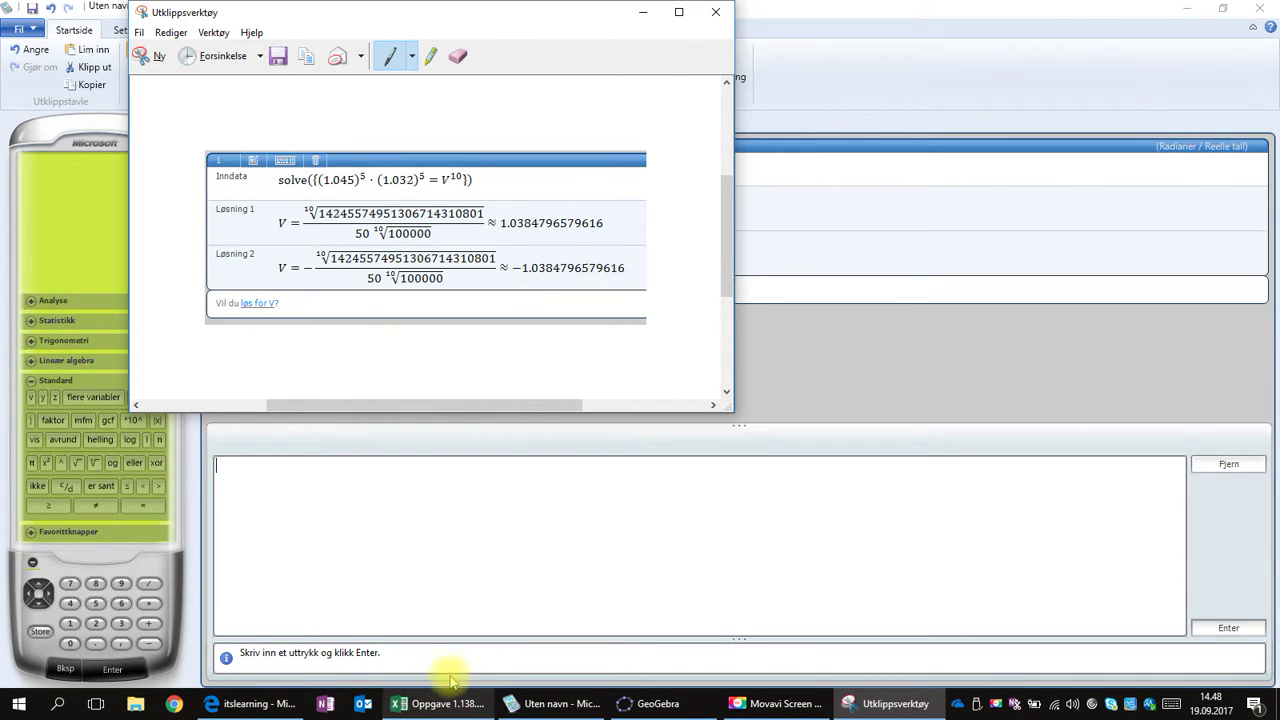
left_click(443, 703)
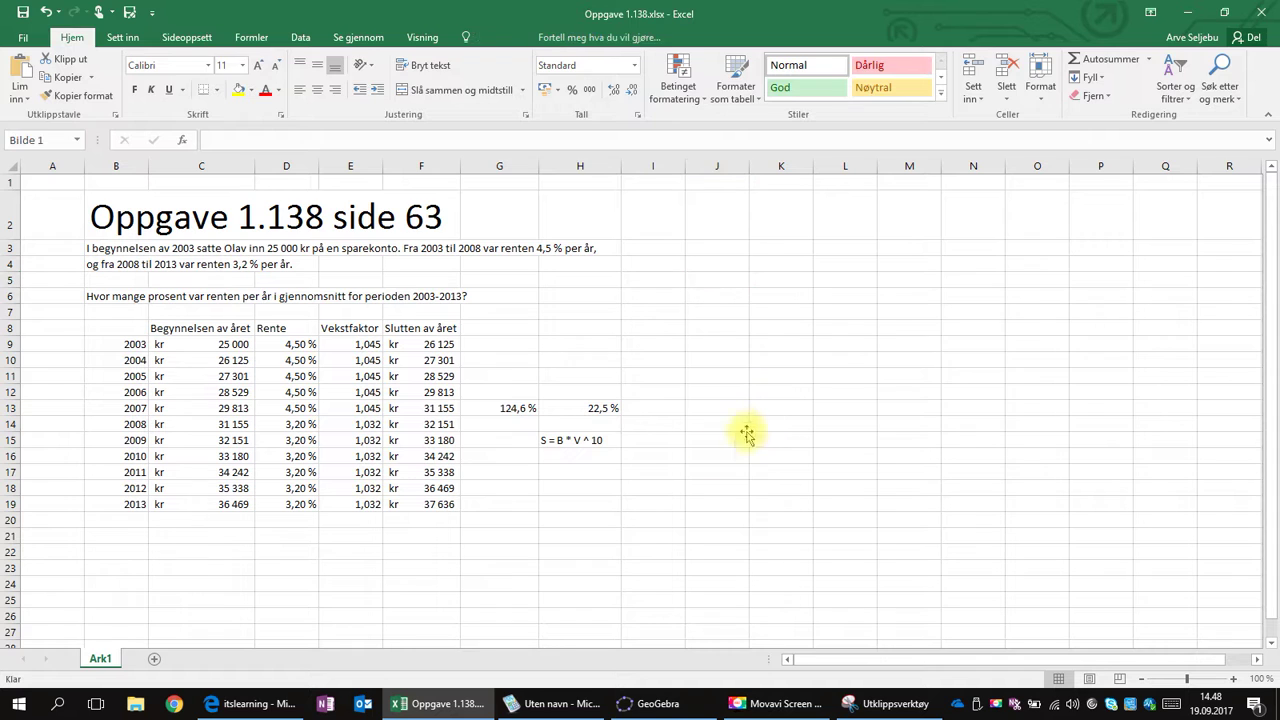
key("ctrl+v")
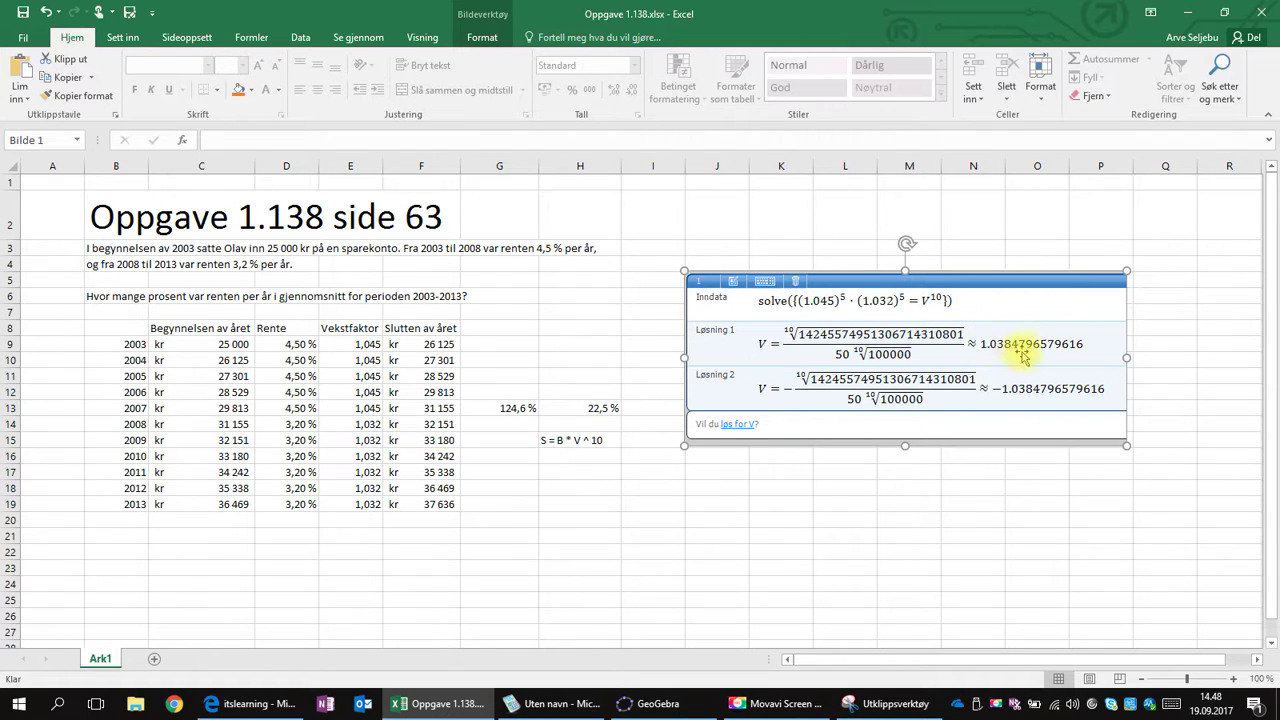
Step: Enter the average growth factor 1.038 in J17 and the matching interest rate 3,8 % in K17
left_click(738, 472)
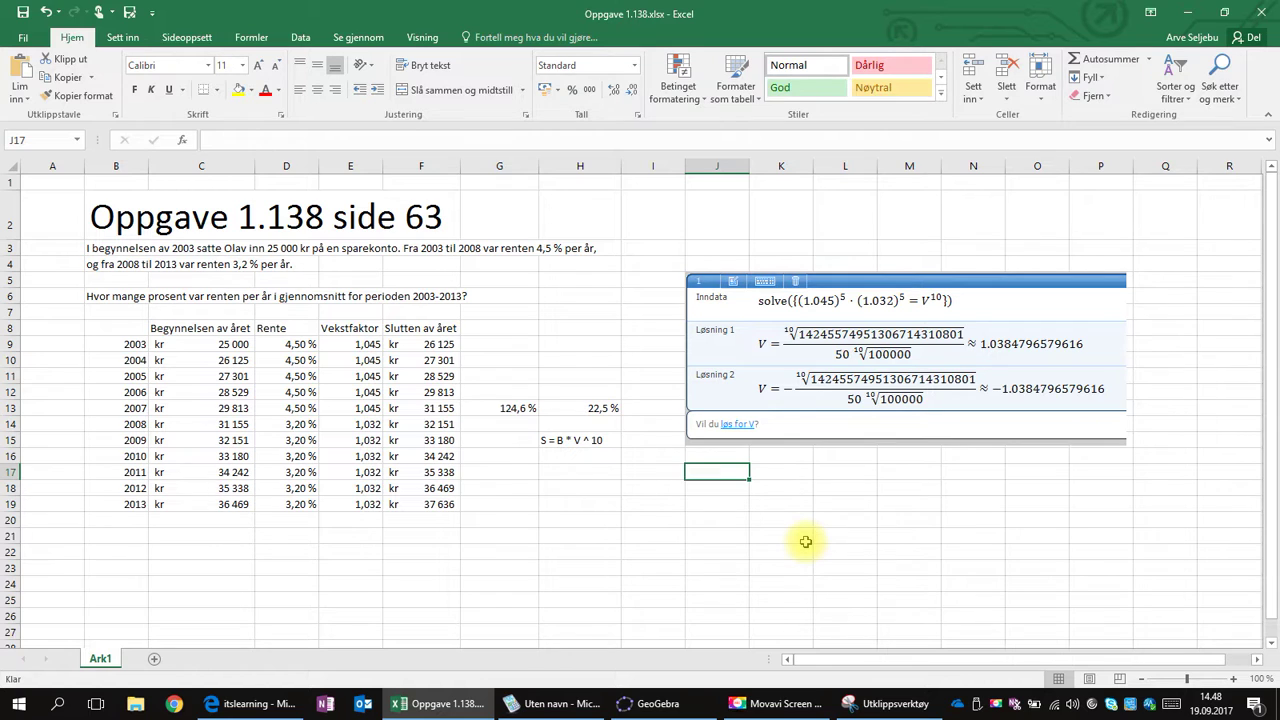
type("1.03")
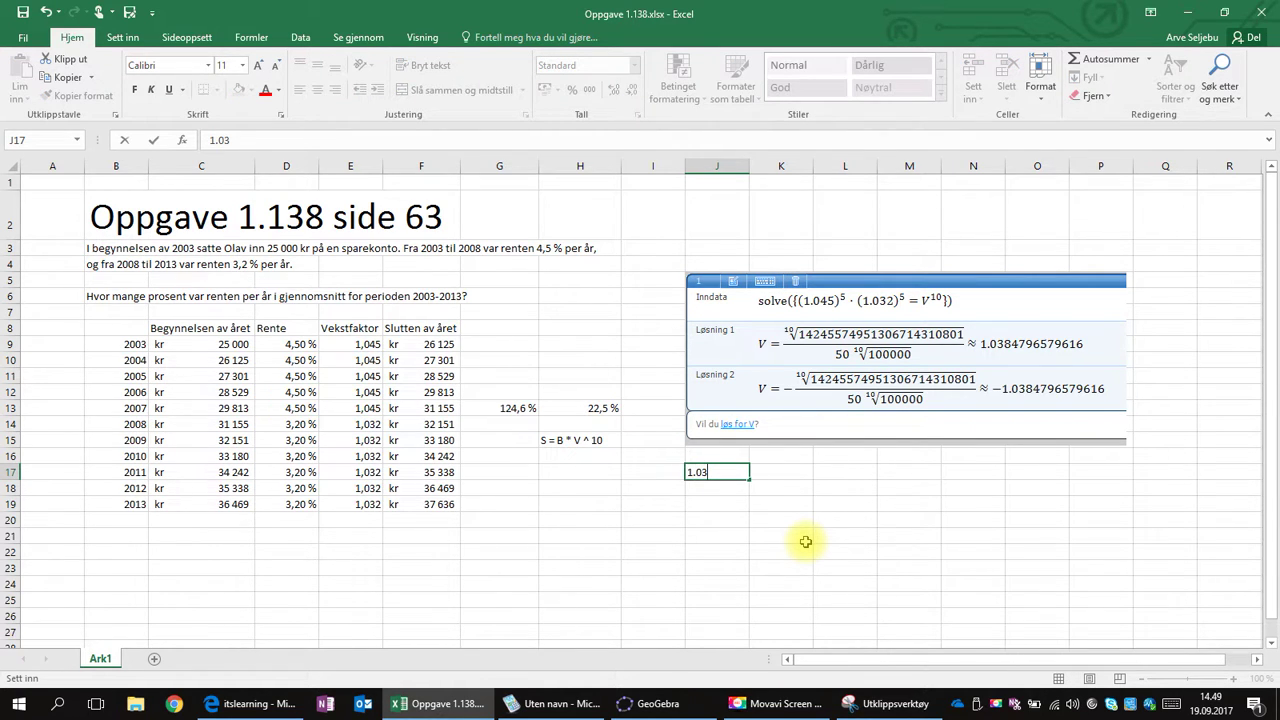
type("8")
key("ctrl+Return")
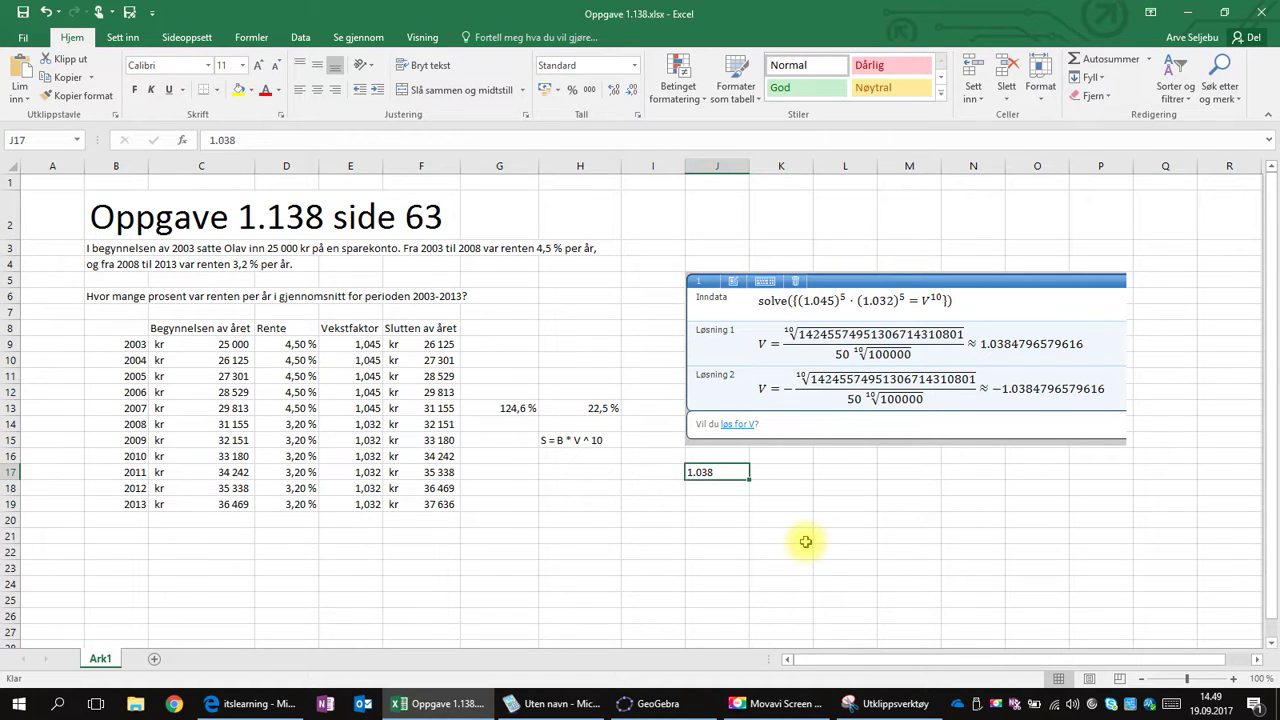
key("Right")
type("3,")
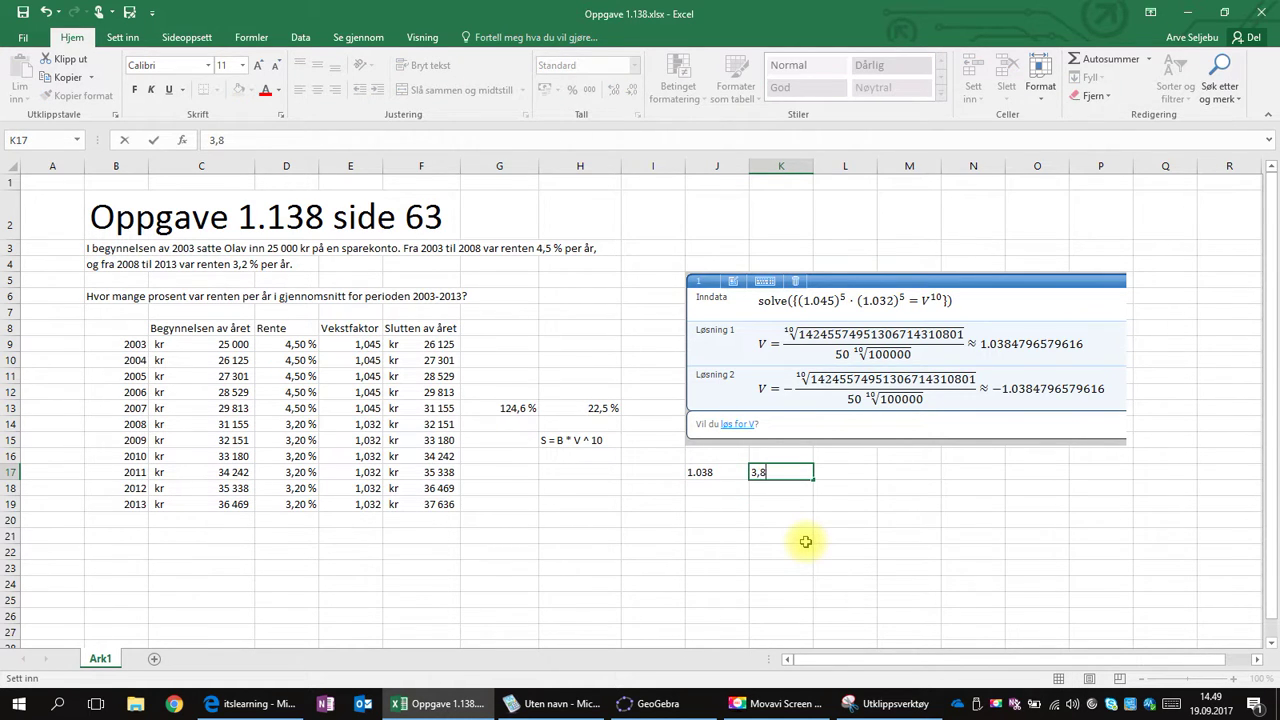
key("Right")
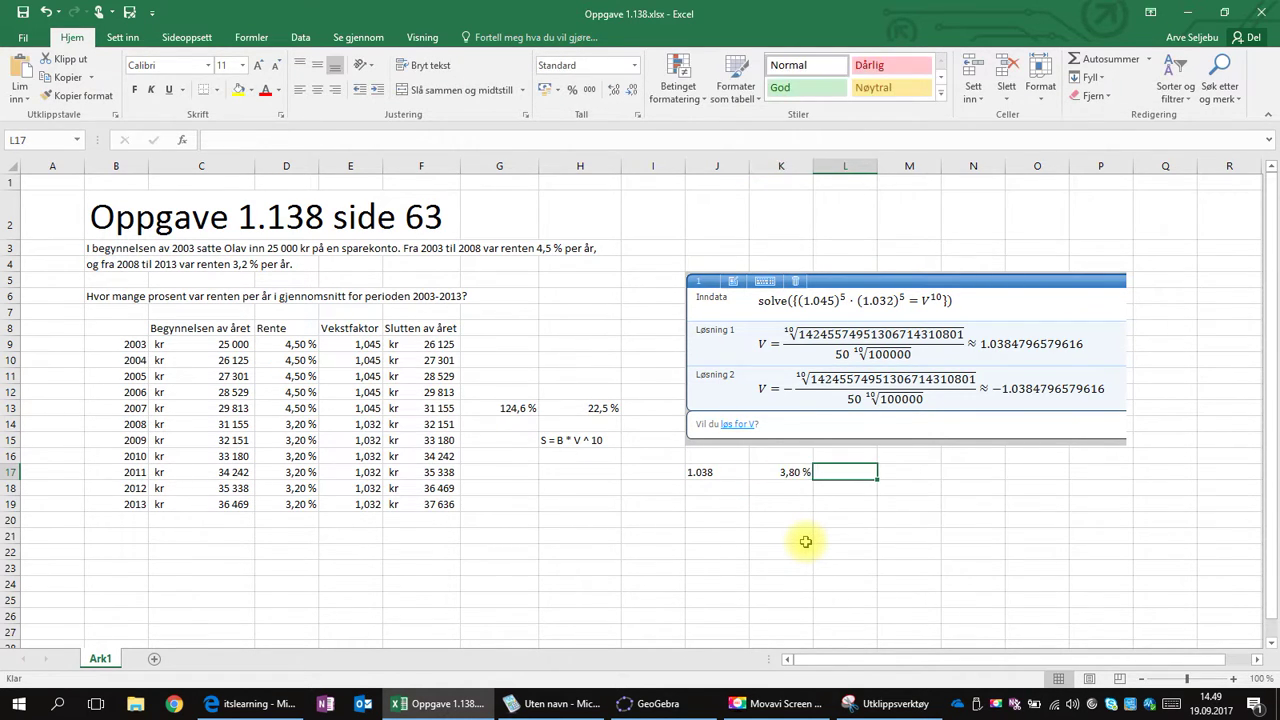
Step: Check the ten-year growth at the average rate with the formula =1,038^10 in J18
left_click(708, 478)
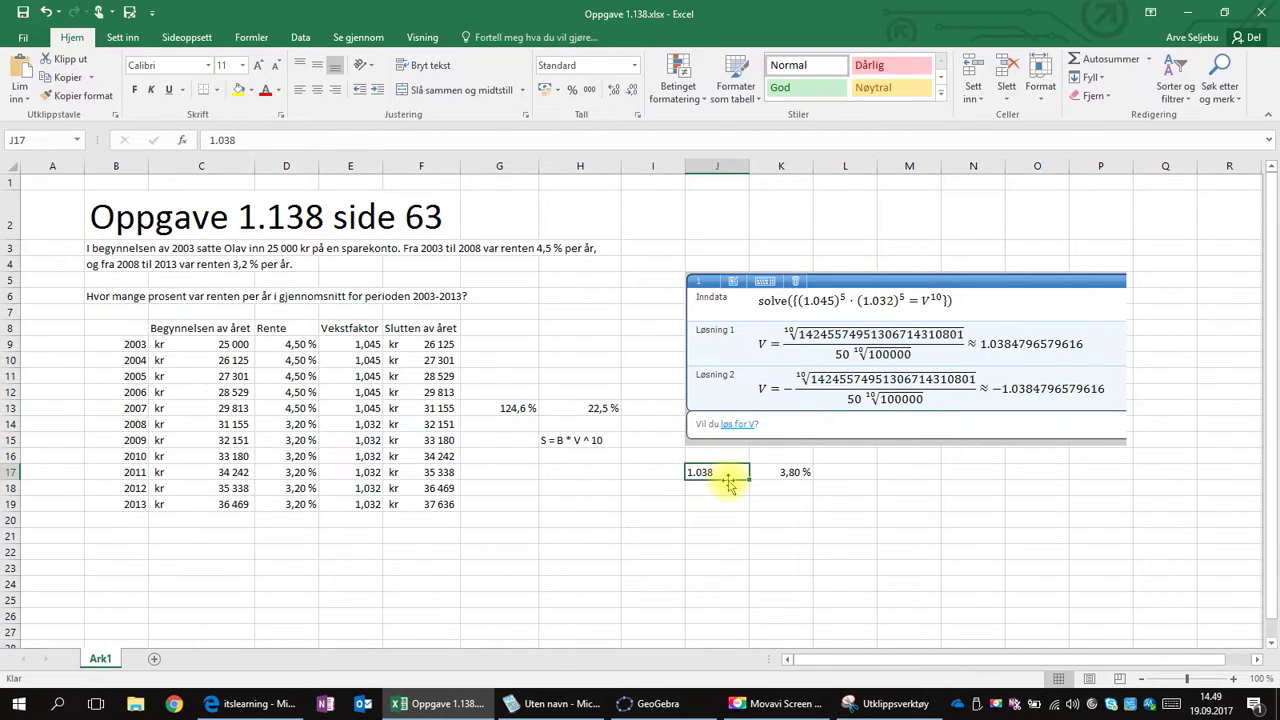
left_click(729, 490)
type("=1,038^10")
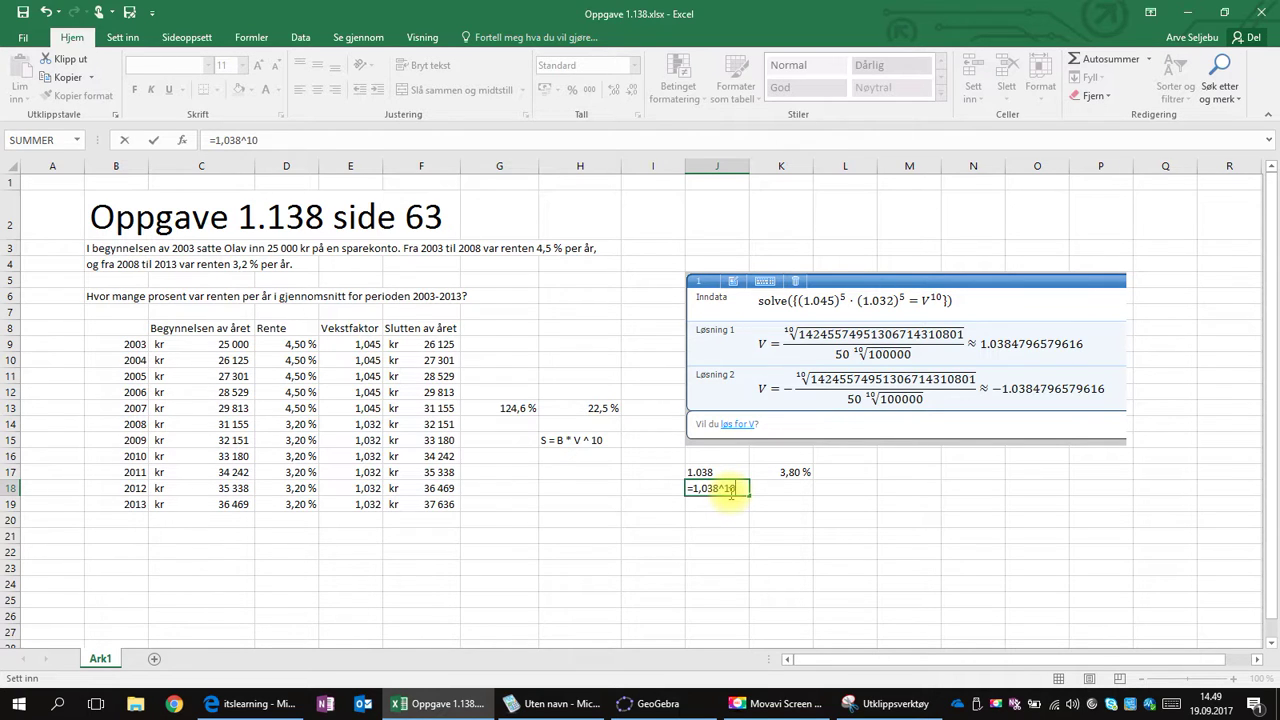
key("Return")
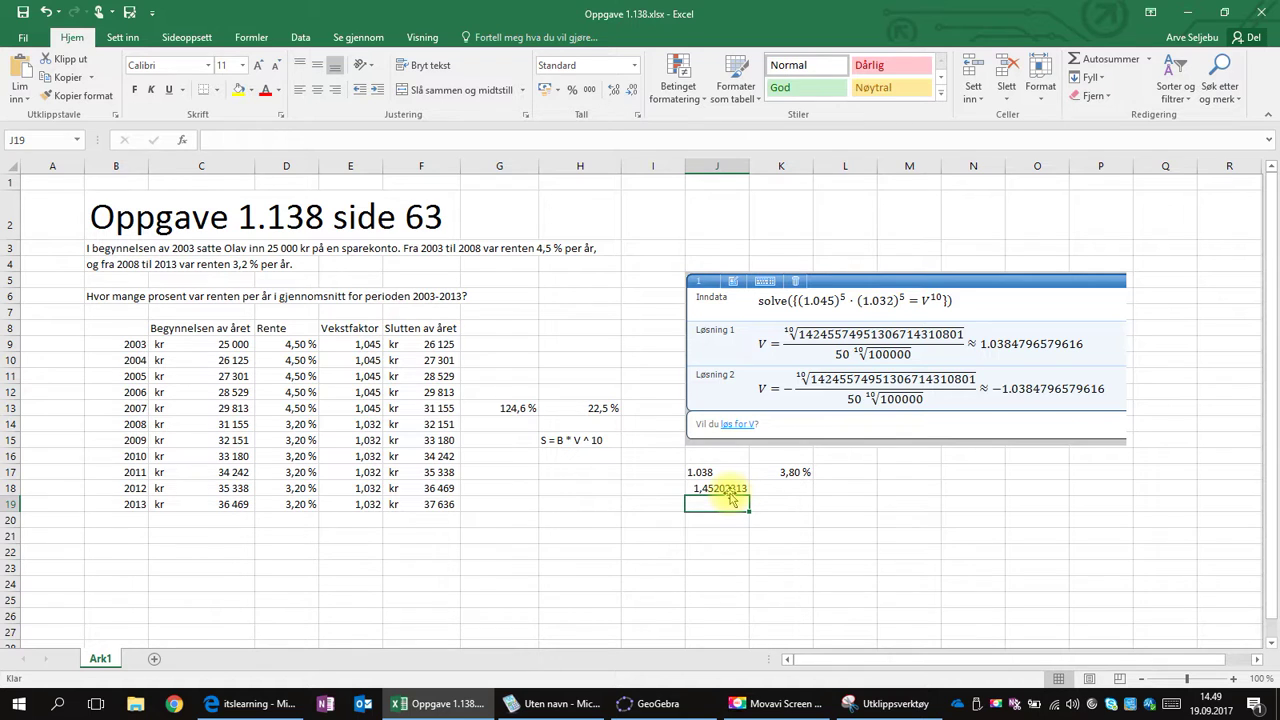
Step: Calculate the combined growth from the two actual rates in J19 with the formula =1,045^5*1,032^5
left_click(716, 488)
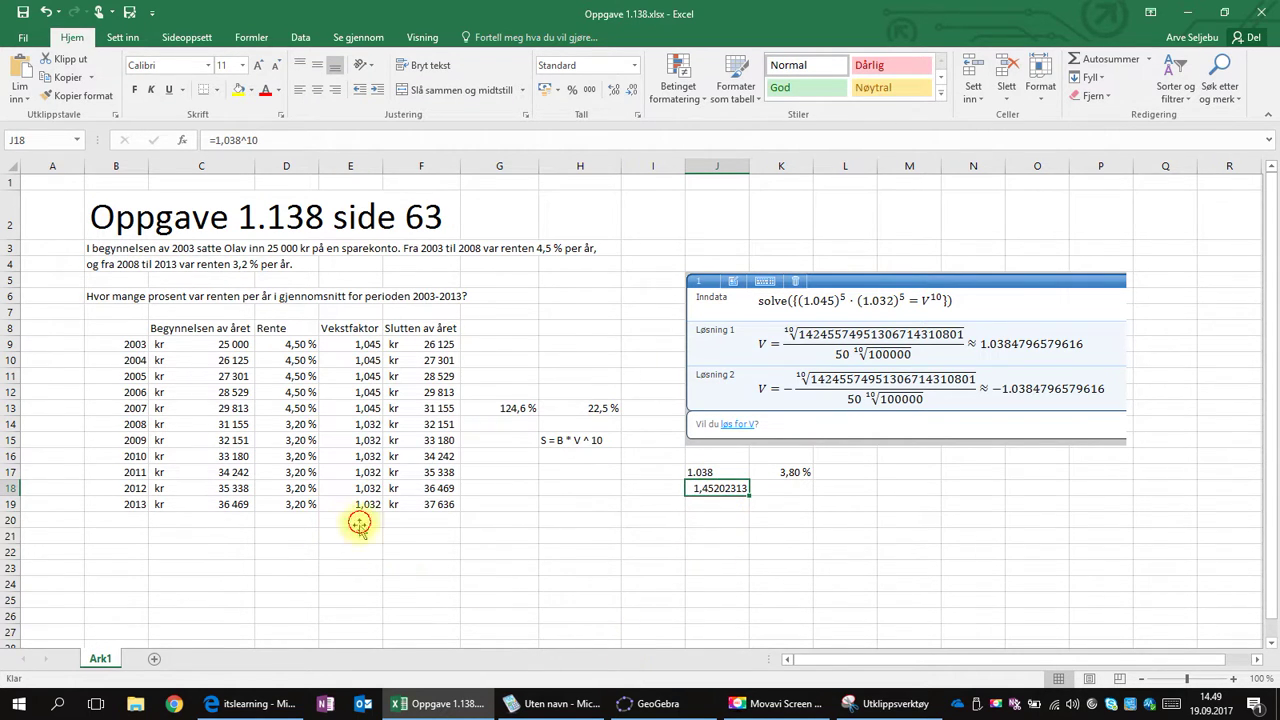
key("Return")
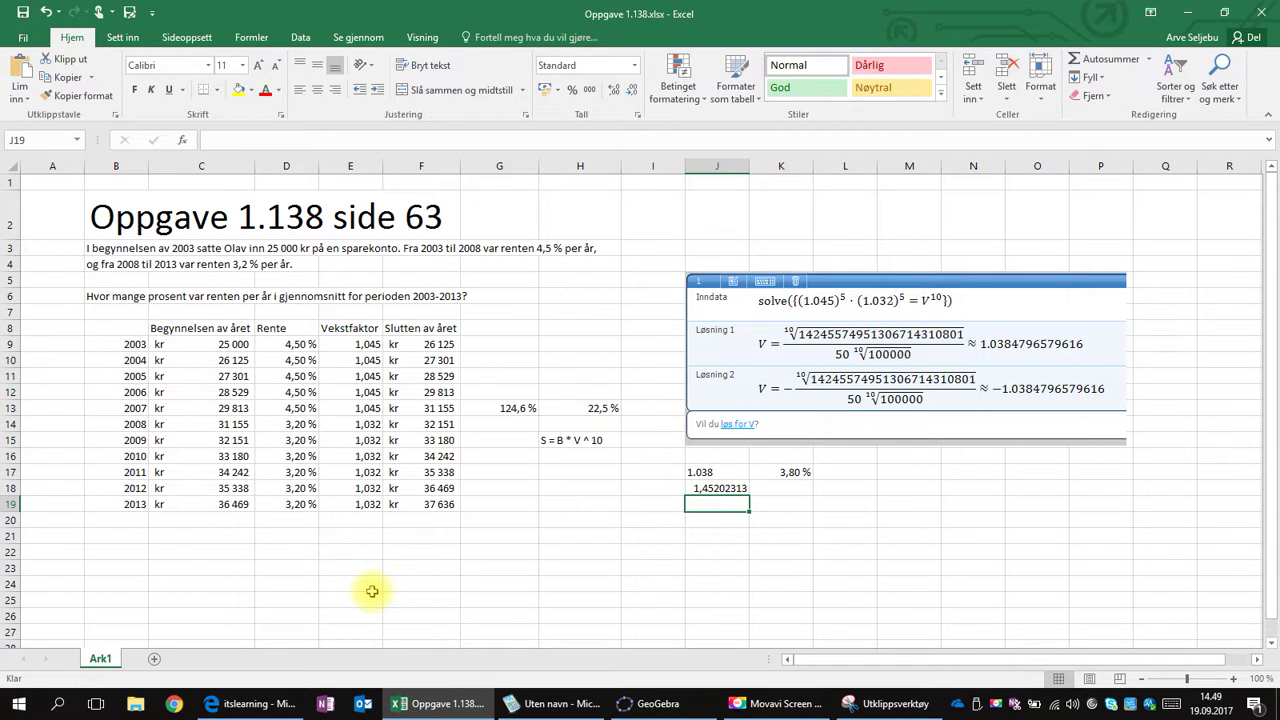
type("=1,045^5*1,032")
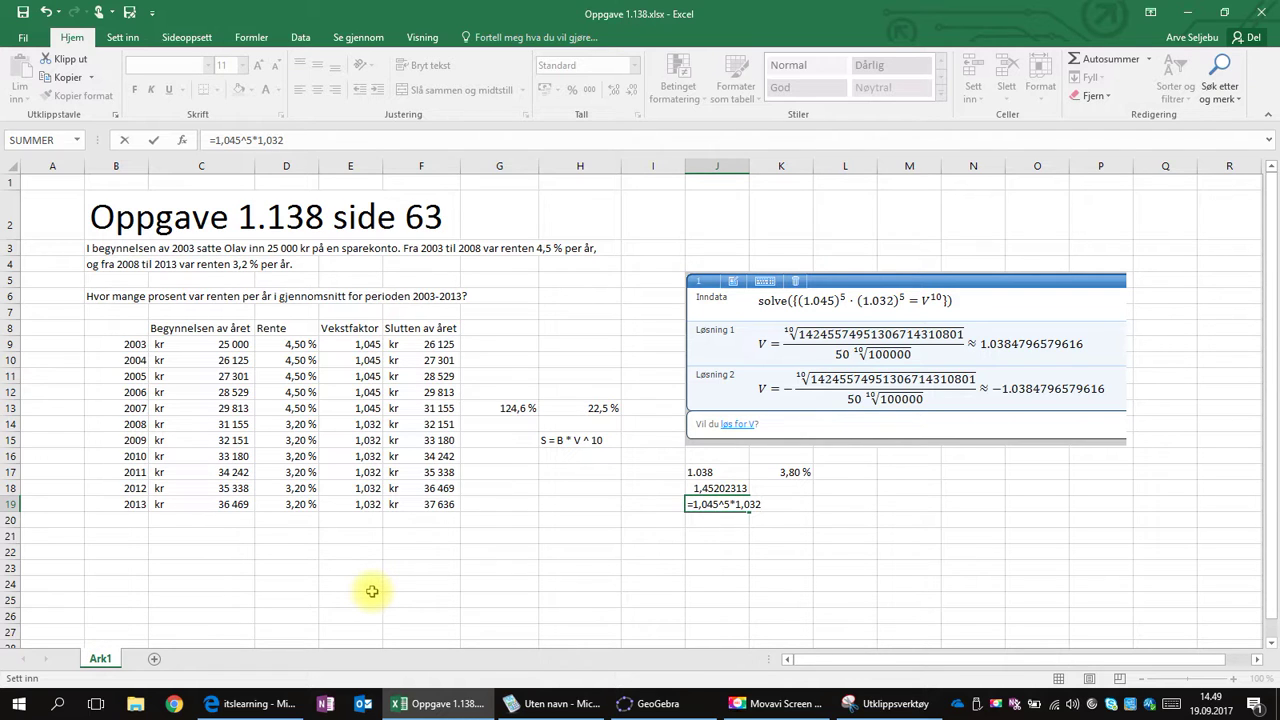
type("5")
key("Return")
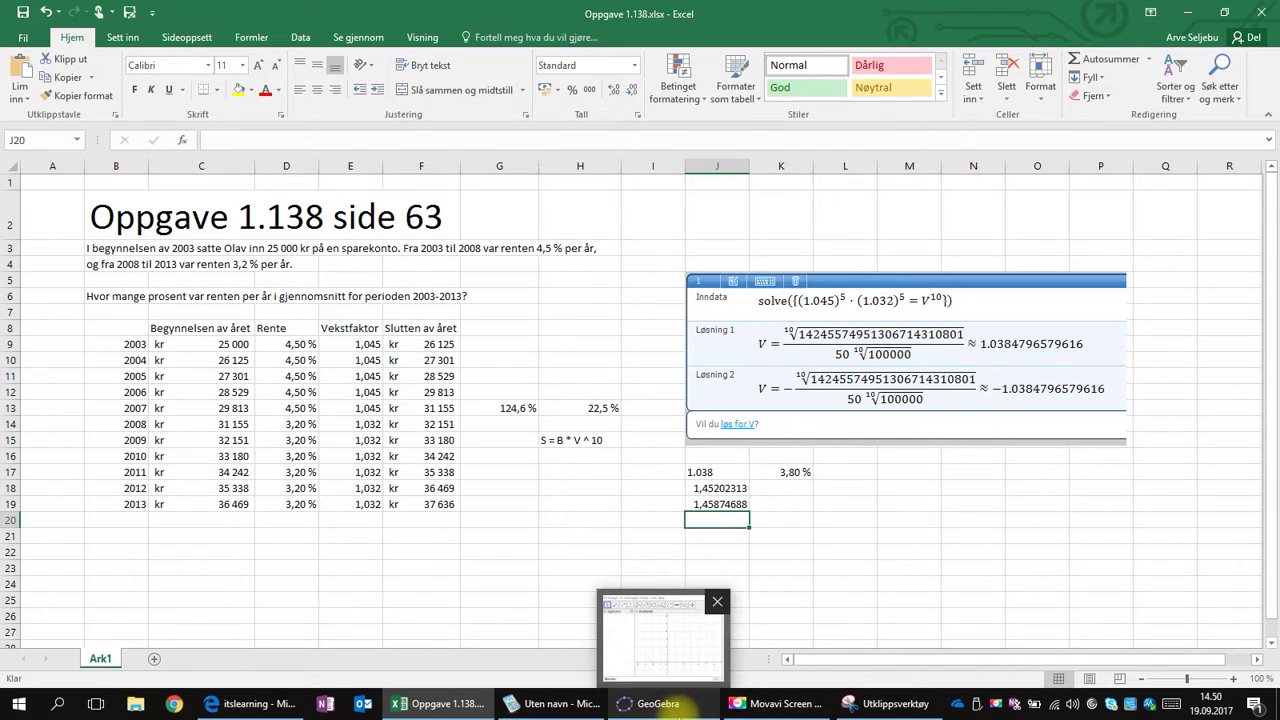
Step: Switch to GeoGebra and solve 1.045^5*1.032^5=x^10 exactly in row 1 of a widened CAS view
left_click(660, 703)
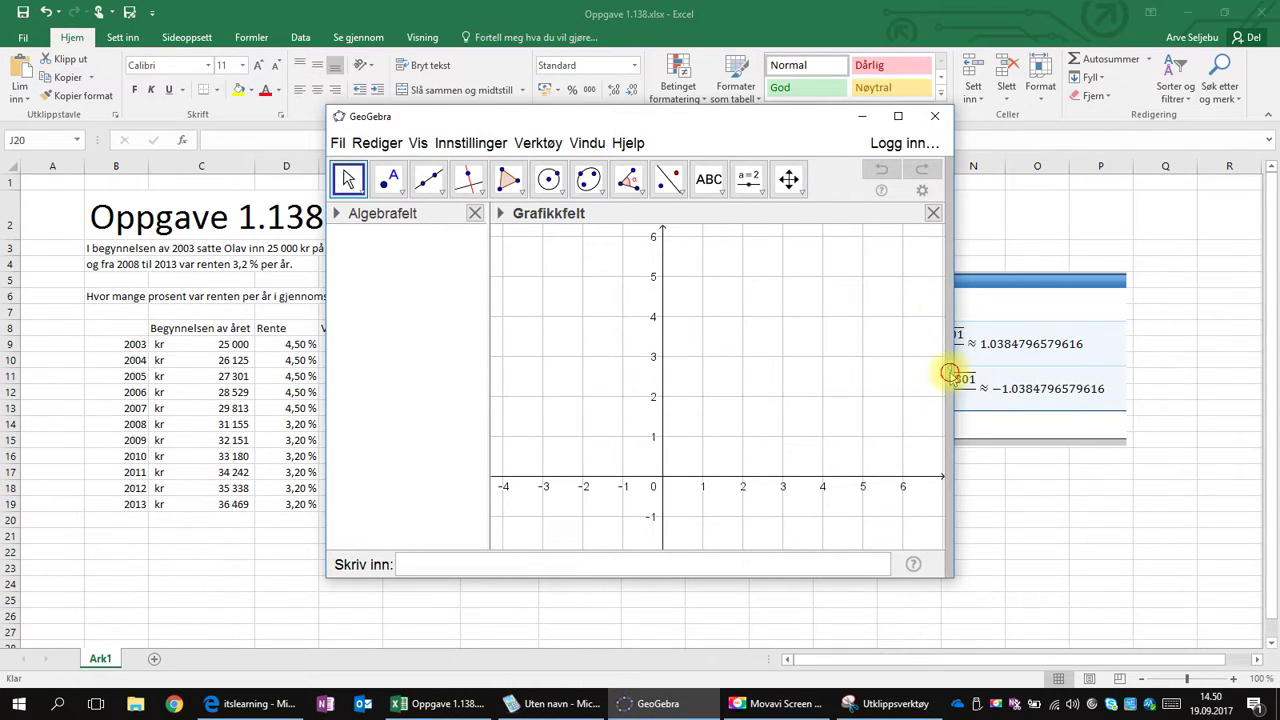
left_click(946, 367)
left_click(735, 340)
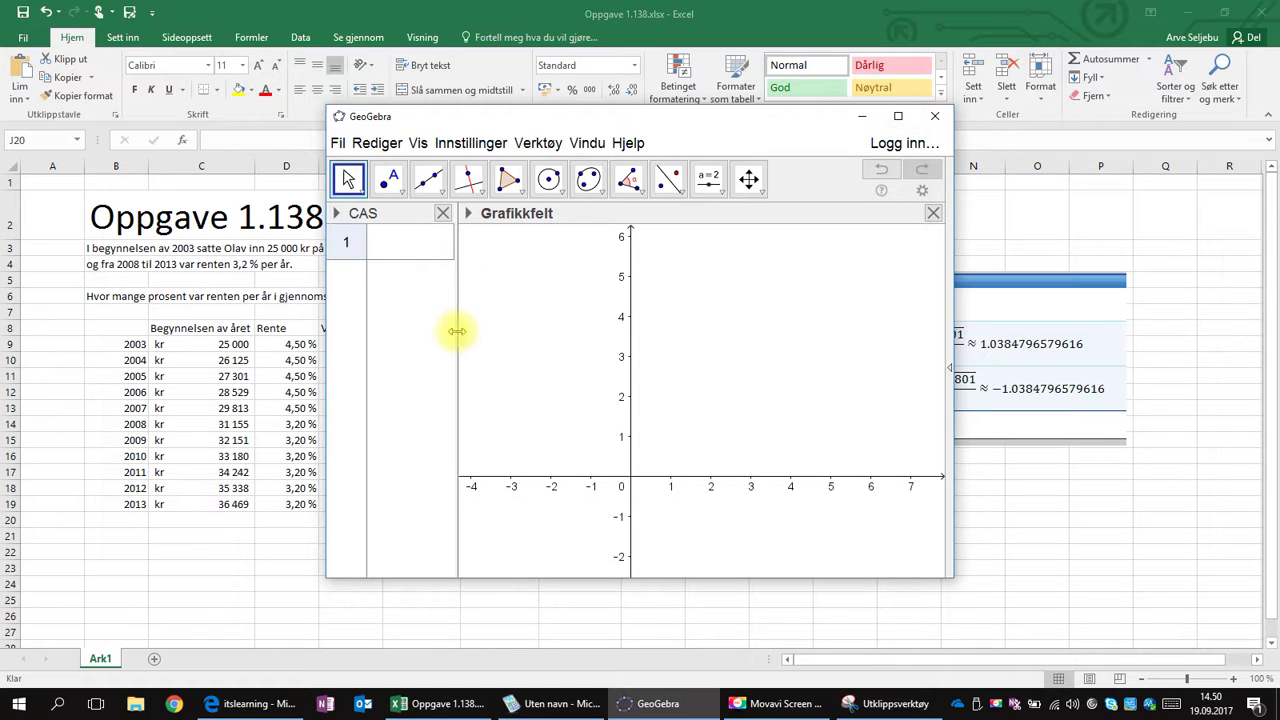
left_click_drag(457, 331, 731, 331)
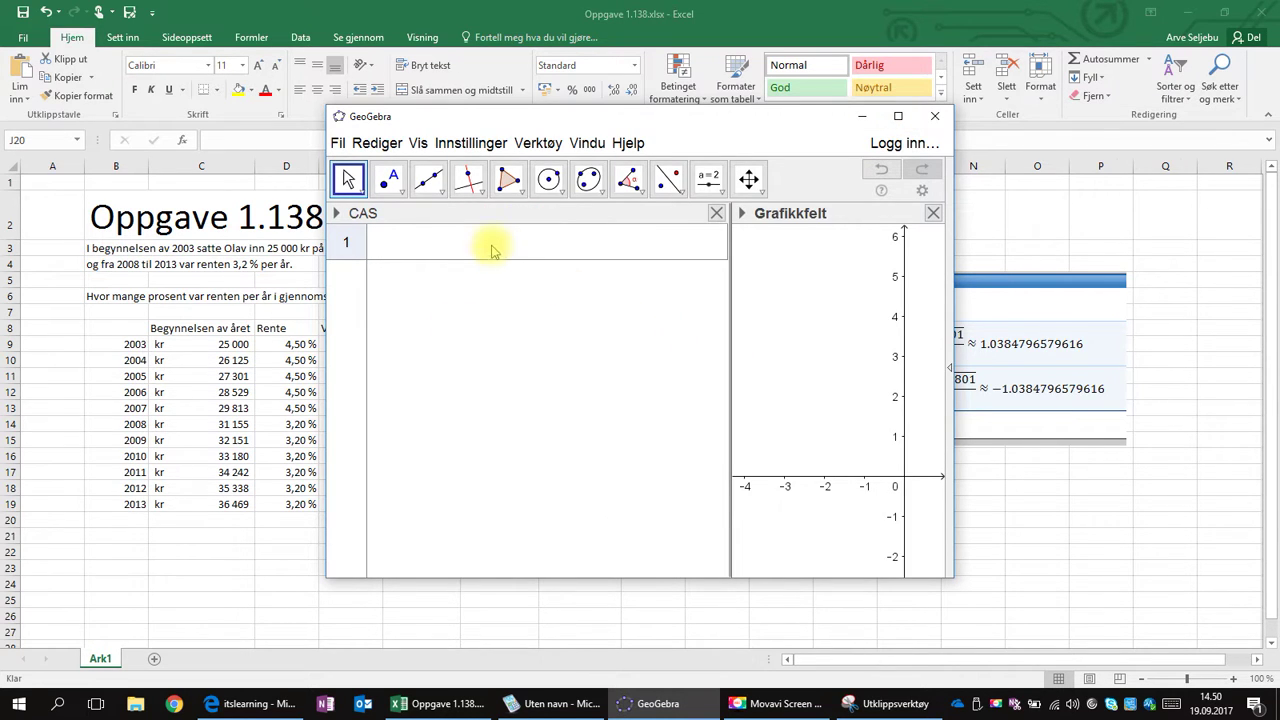
left_click(492, 246)
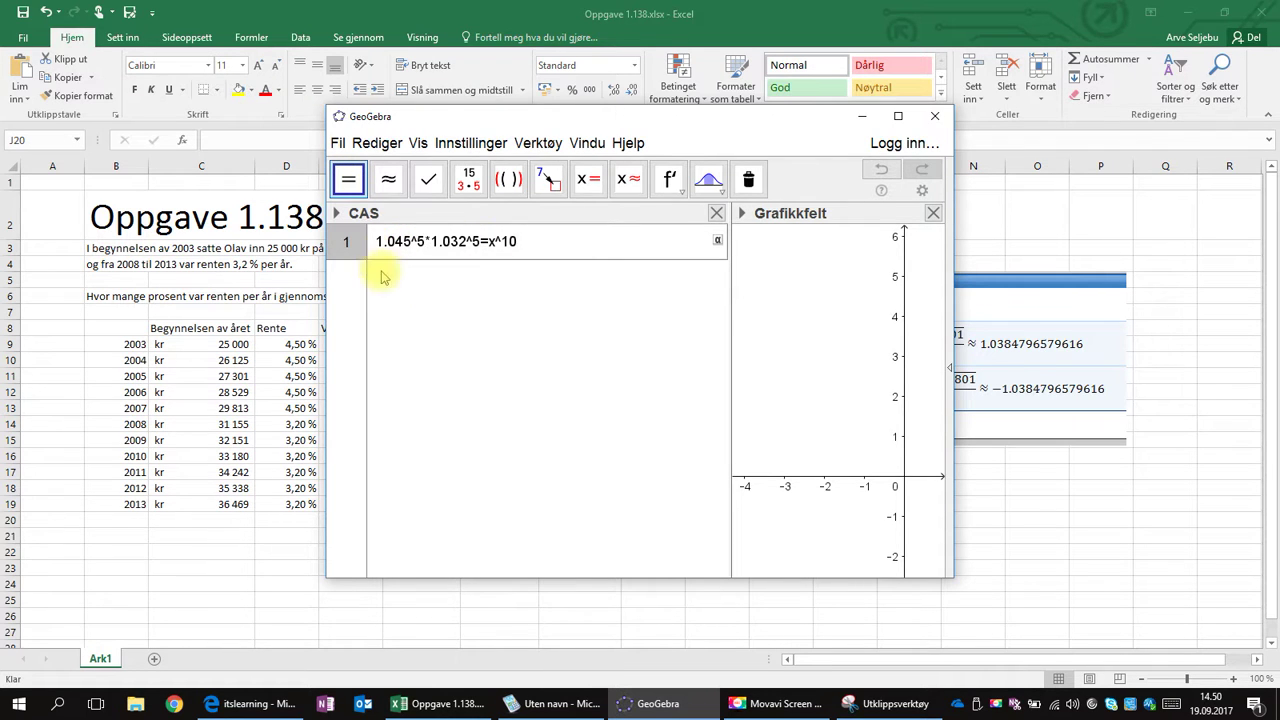
left_click(588, 183)
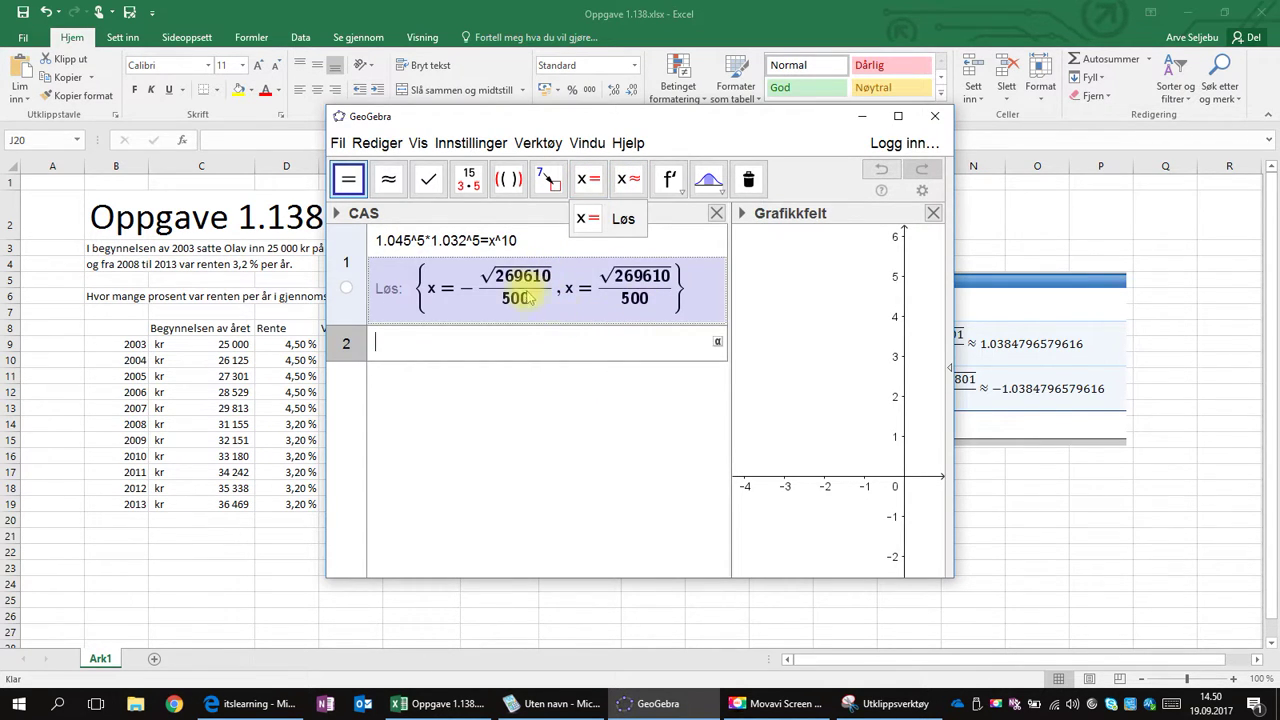
Step: Copy the row 1 equation into CAS row 2 and solve it numerically
double_click(442, 241)
triple_click(478, 241)
key("ctrl+c")
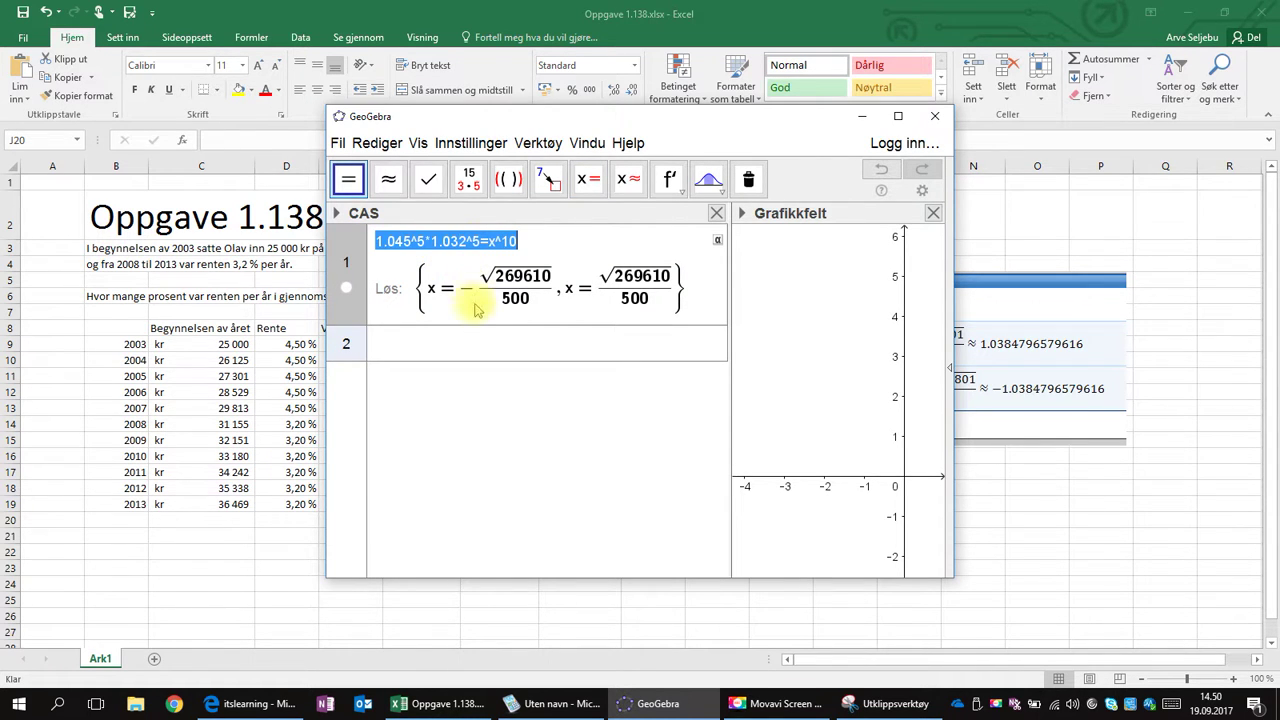
left_click(451, 338)
key("ctrl+v")
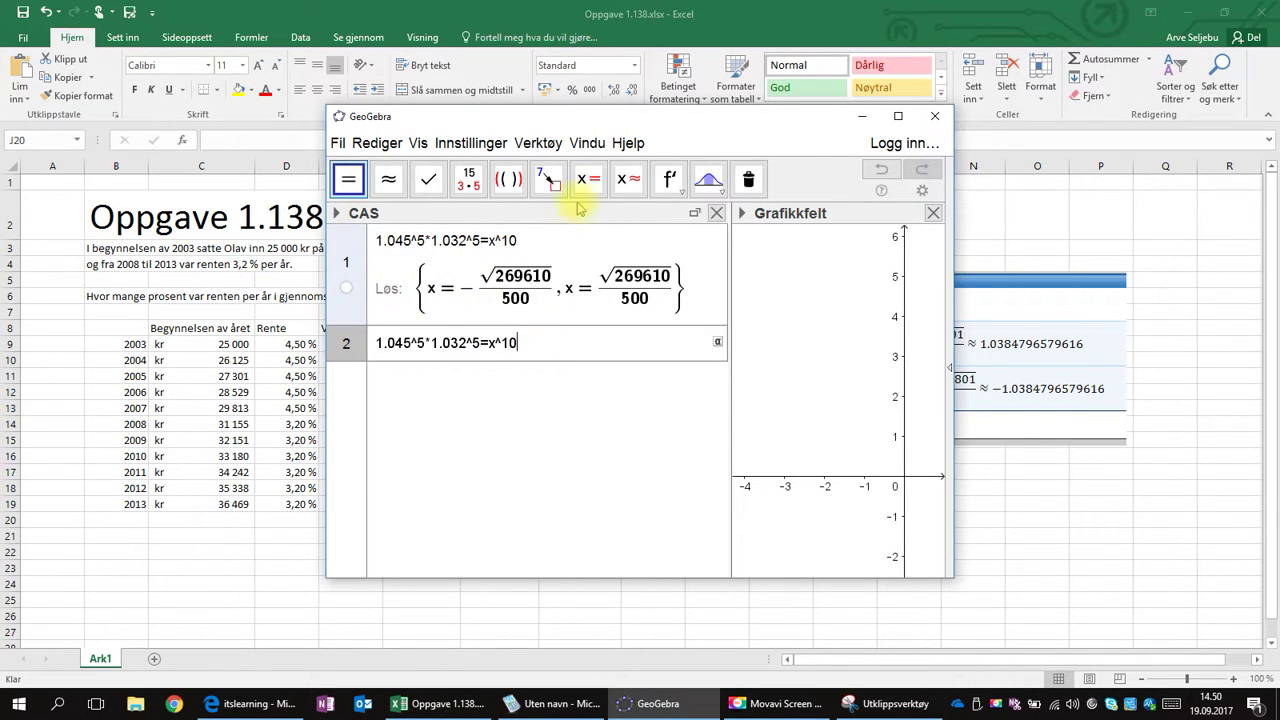
left_click(628, 180)
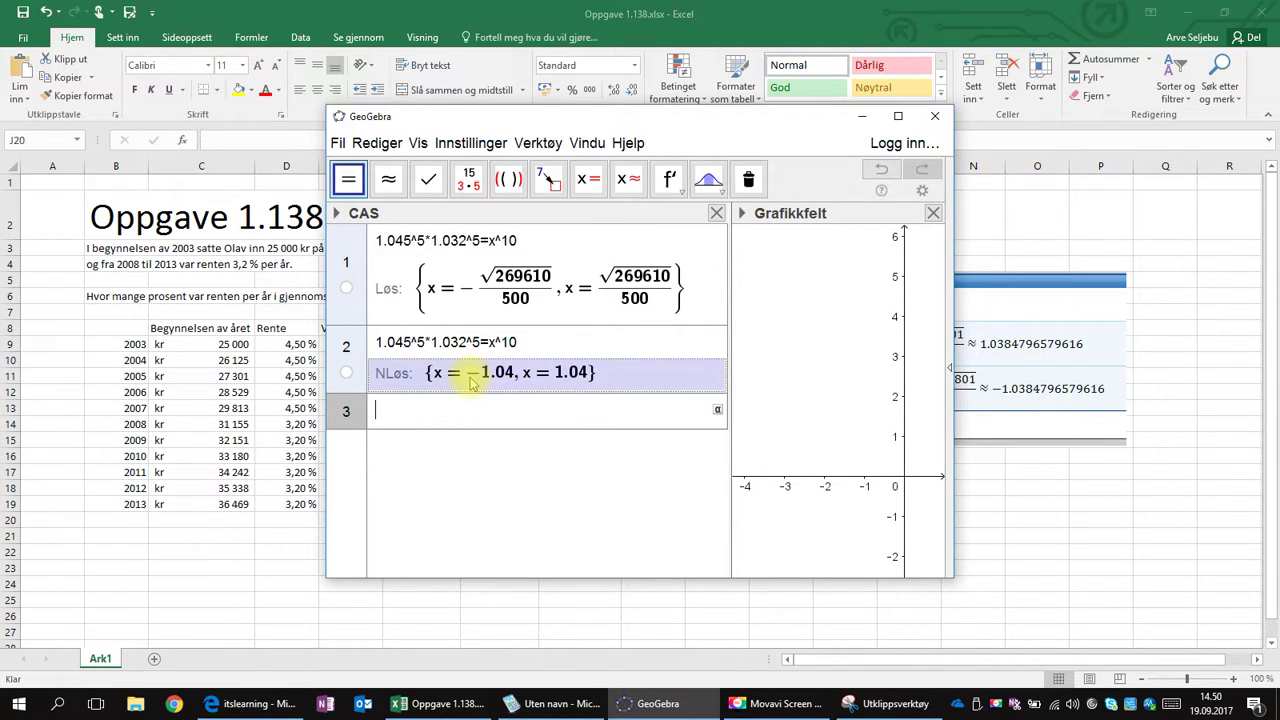
Step: Set GeoGebra's rounding to three decimals
left_click(470, 143)
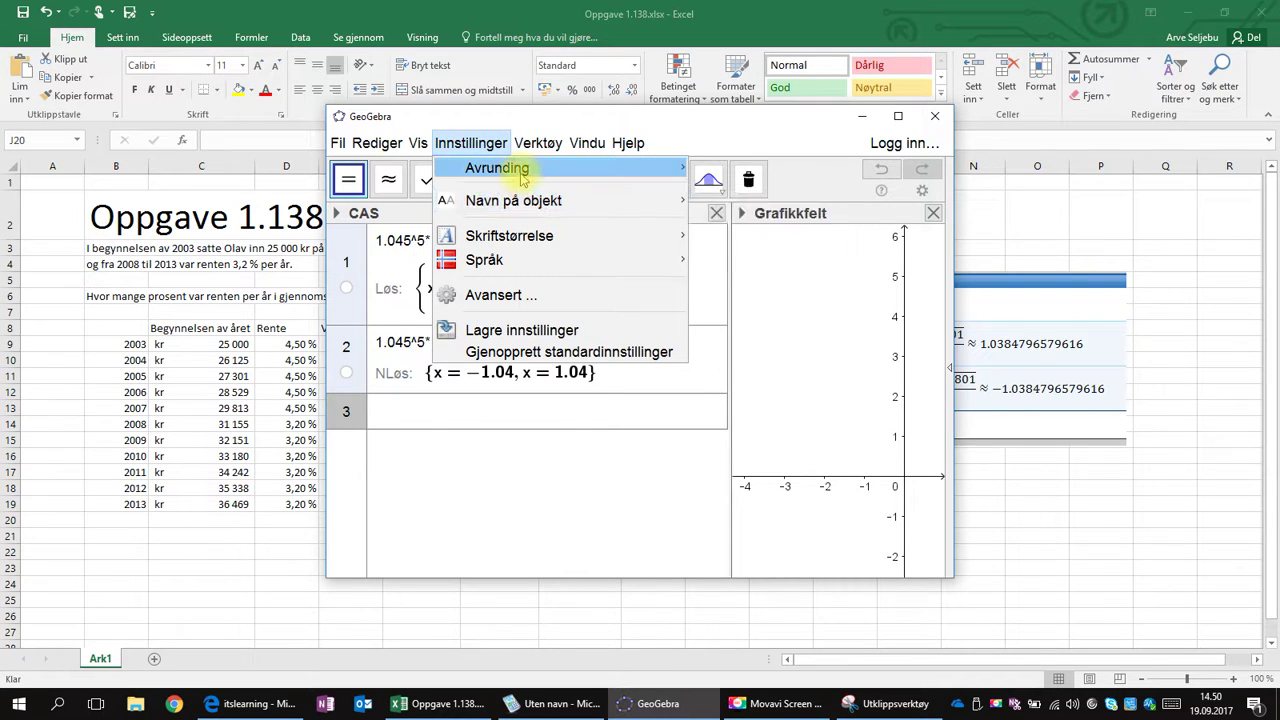
mouse_move(514, 168)
left_click(735, 225)
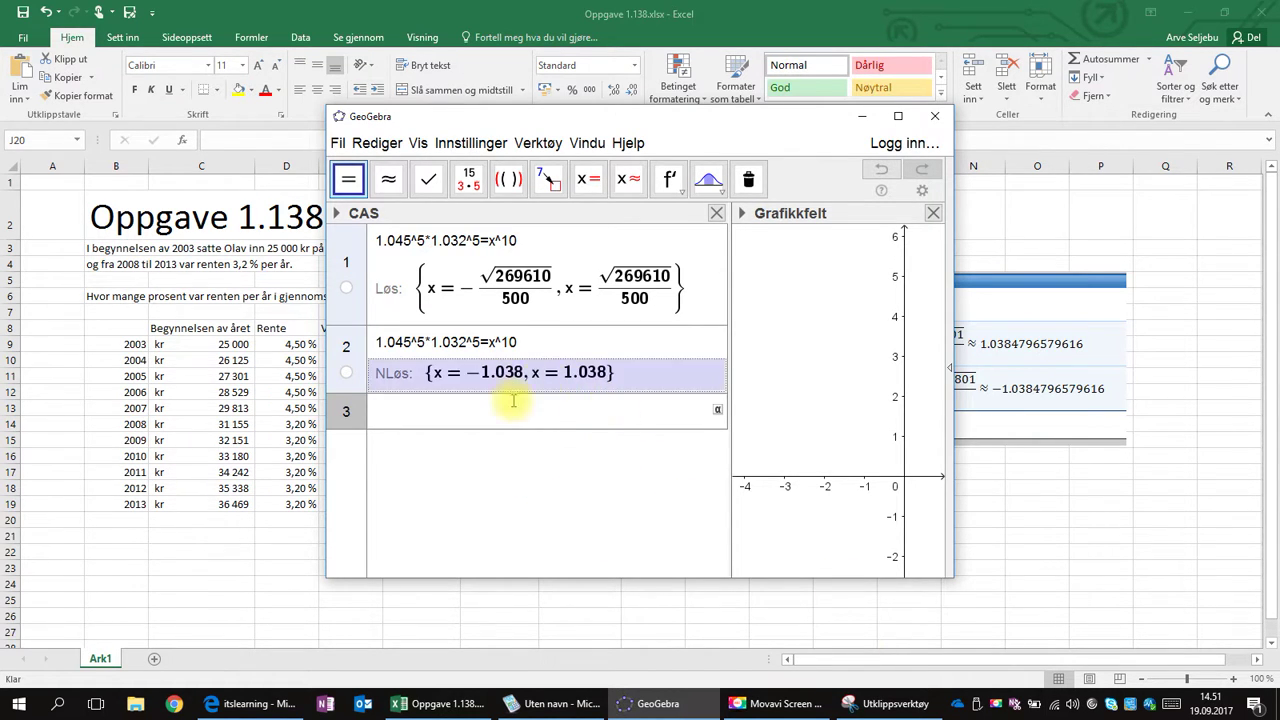
Step: Switch to Utklippsverktøy and capture a new snip of GeoGebra's CAS row 2 with the equation and its numerical solution
key("super")
type("utkl")
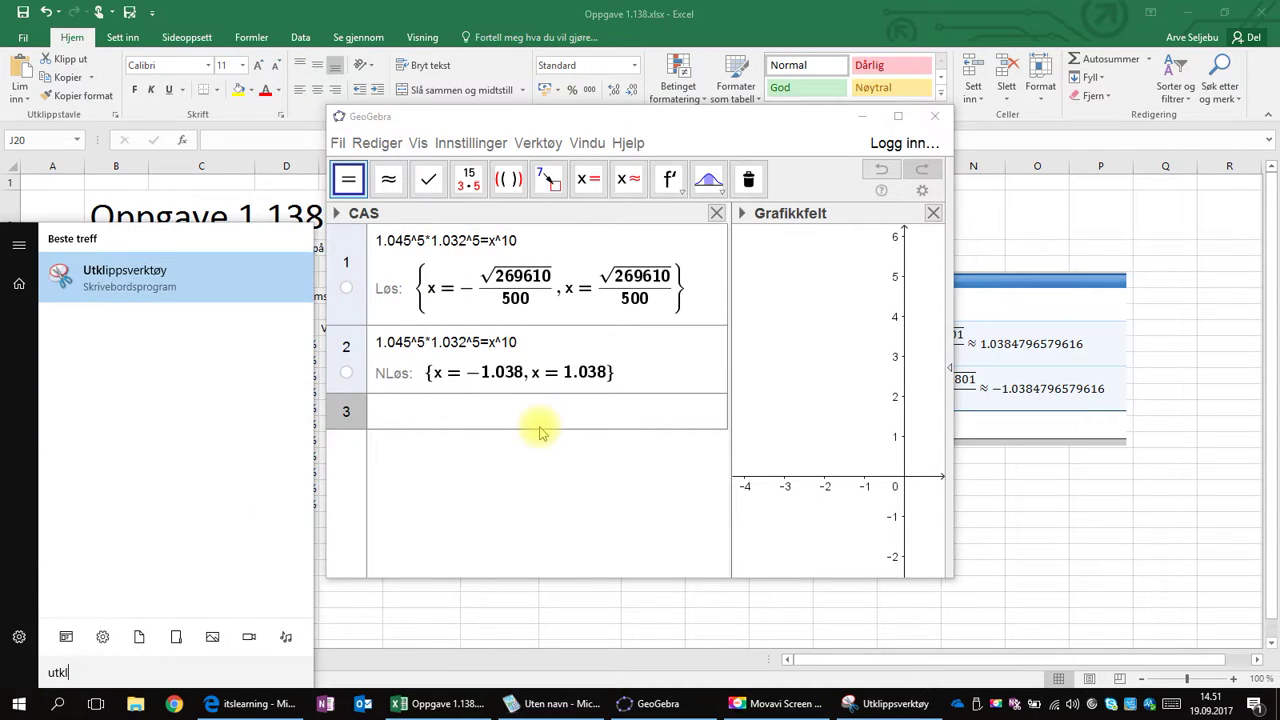
key("Return")
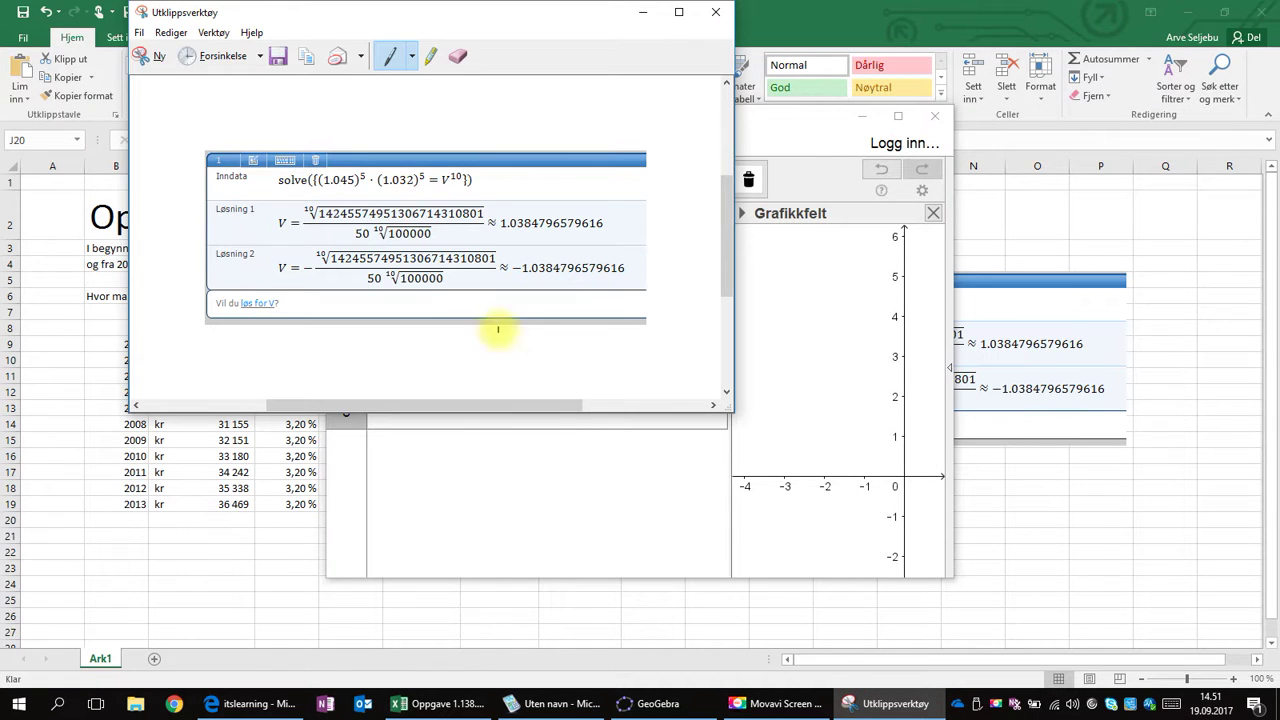
left_click(150, 55)
left_click_drag(330, 324, 631, 397)
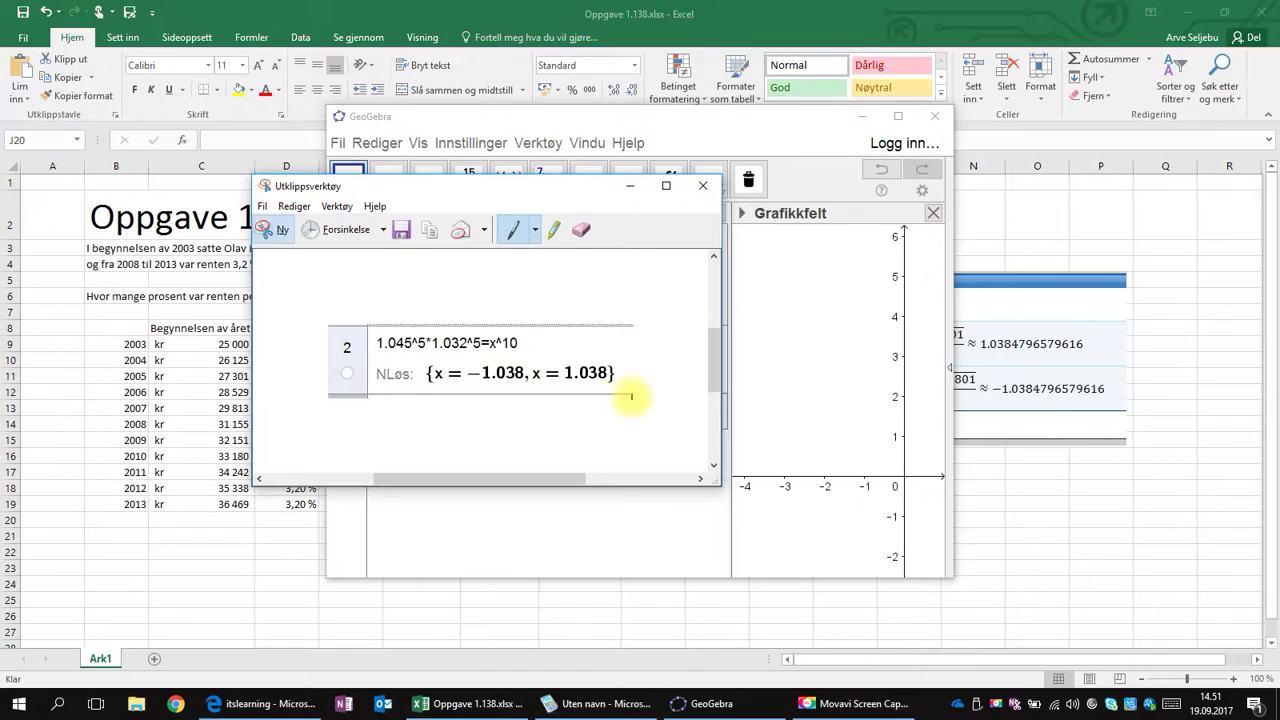
Step: Copy the CAS snip and paste it into the Excel worksheet at J20, then select the question text in B6
left_click(294, 206)
left_click(313, 227)
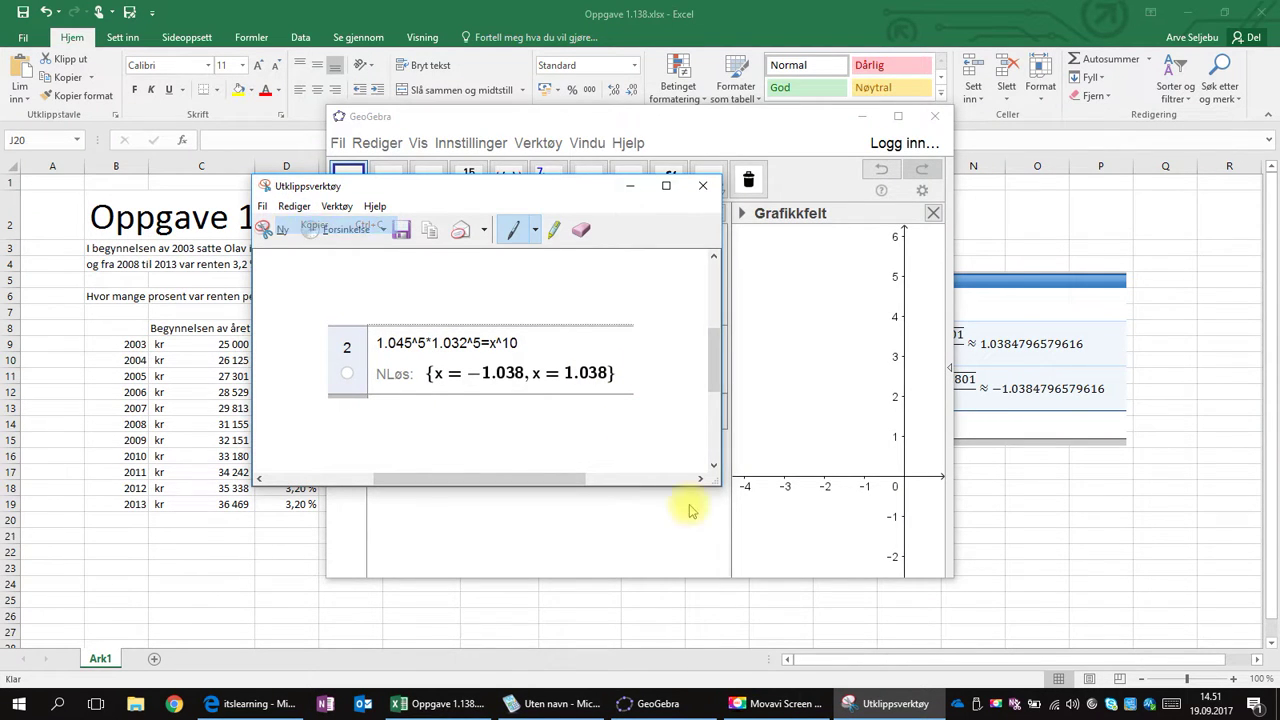
left_click(1100, 529)
key("ctrl+v")
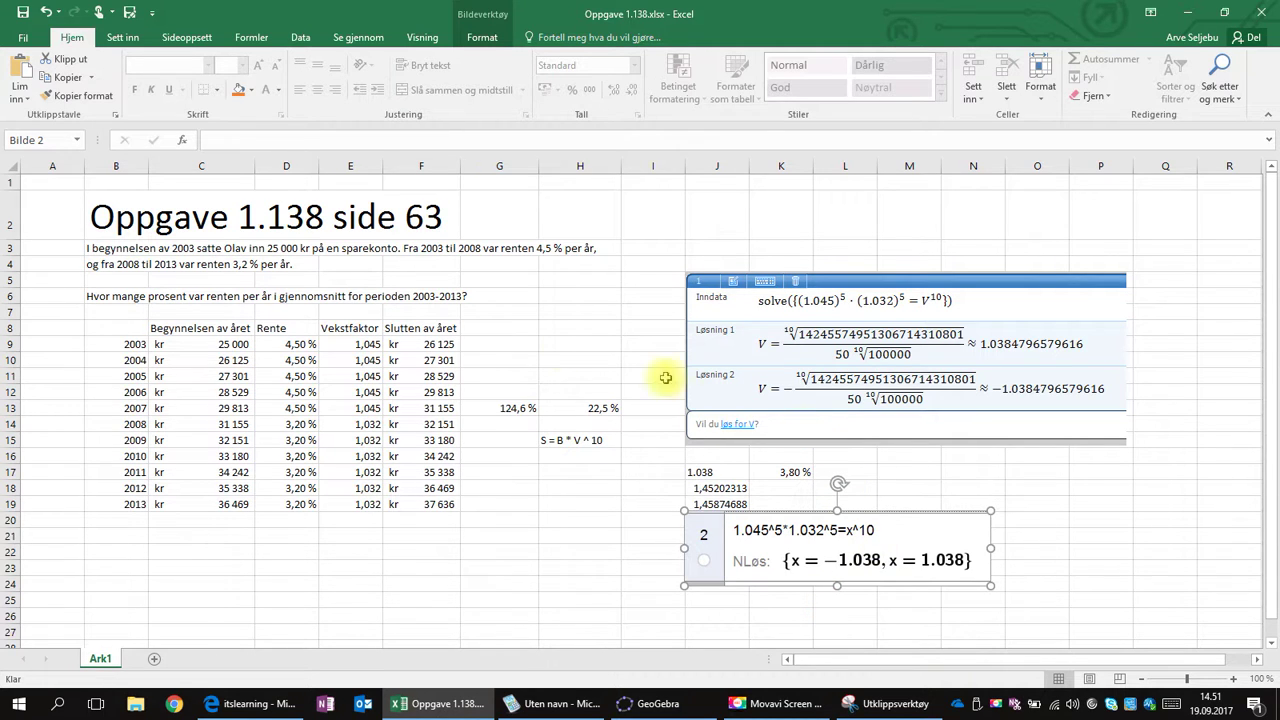
left_click(103, 299)
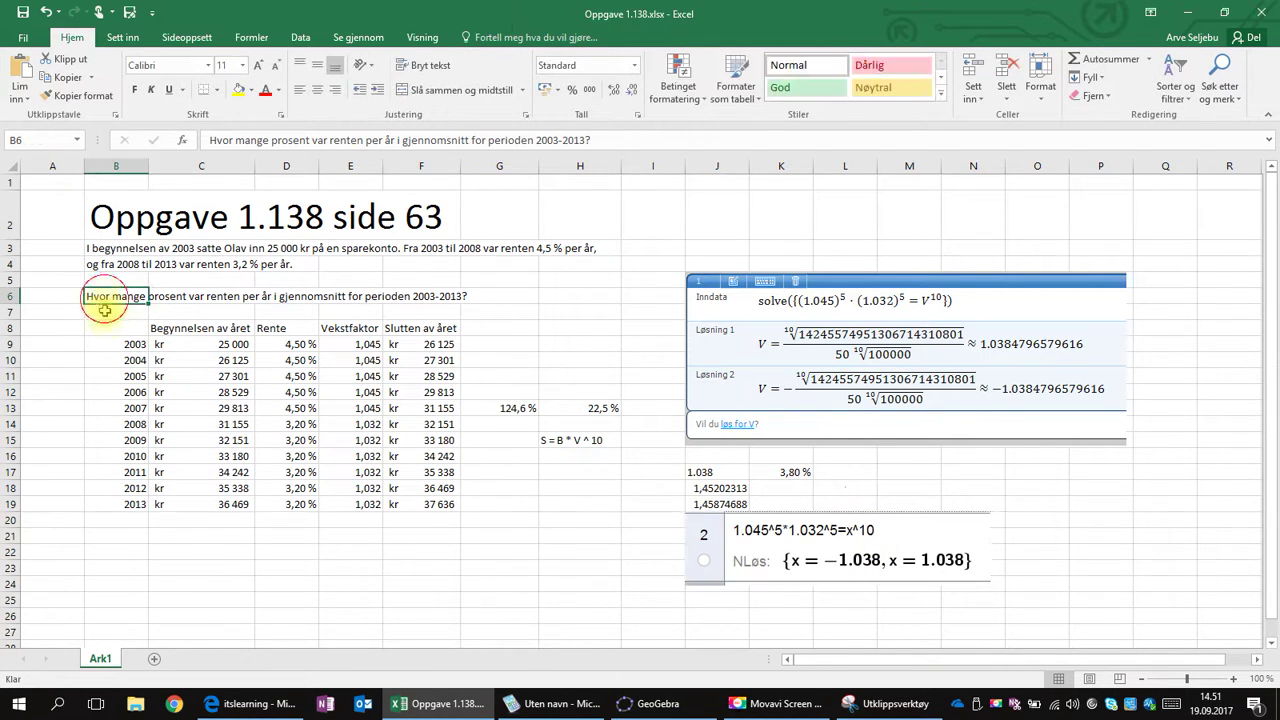